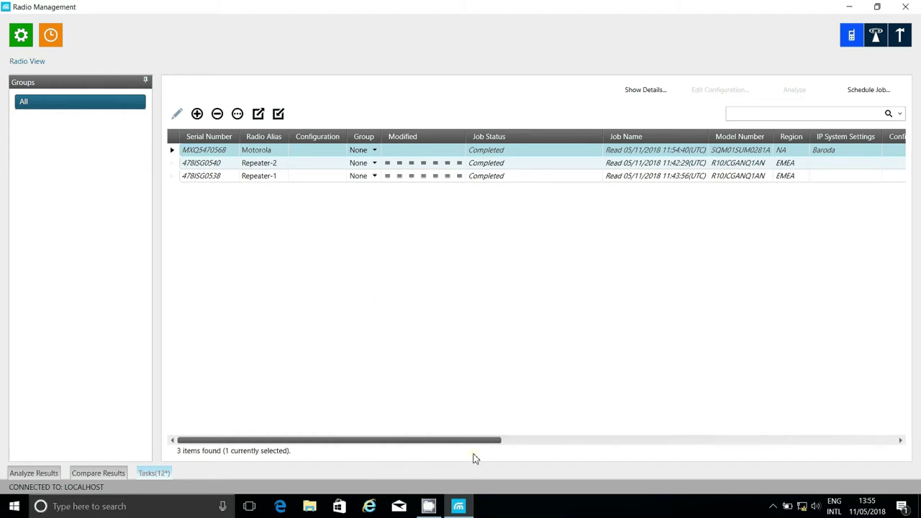
Open the Configuration View from the Actions menu under Manage; it shows 0 configurations
{"action": "left_click", "coordinate": [429, 508]}
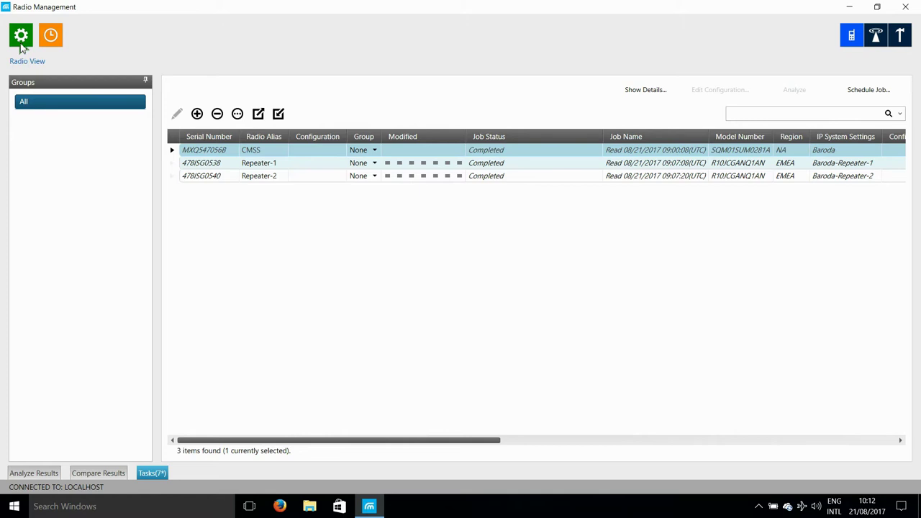
{"action": "left_click", "coordinate": [19, 37]}
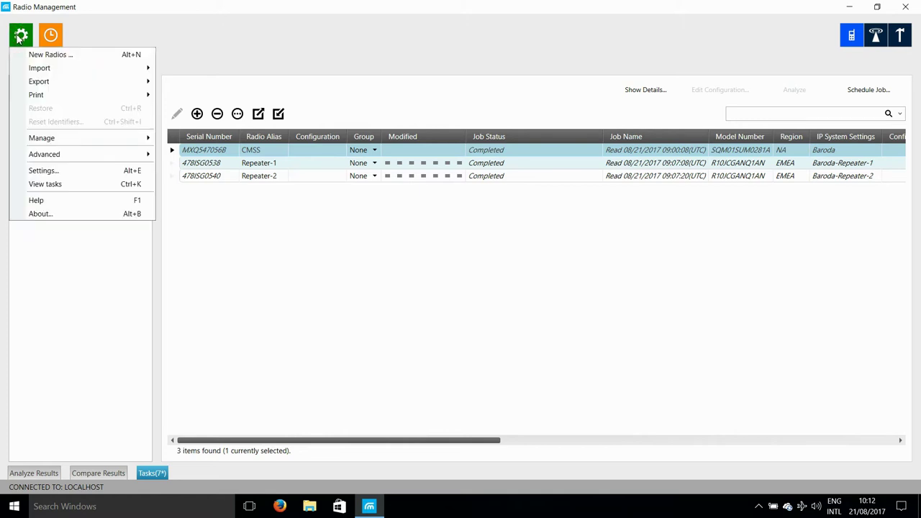
{"action": "mouse_move", "coordinate": [76, 144]}
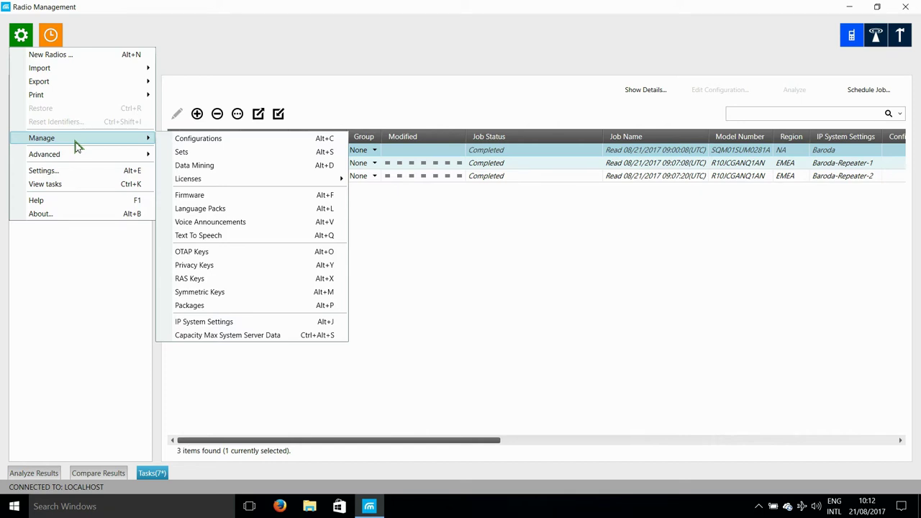
{"action": "left_click", "coordinate": [211, 143]}
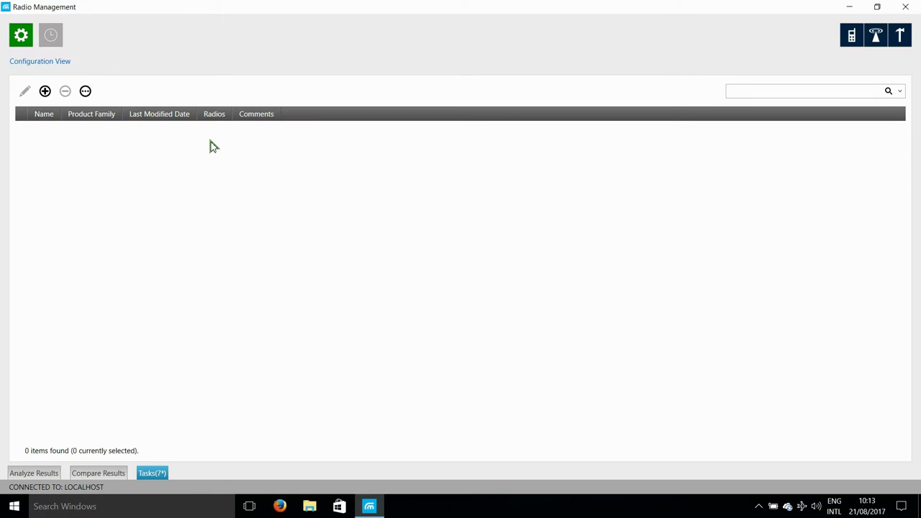
Start a new configuration with Capacity Max System Server as its product family
{"action": "left_click", "coordinate": [45, 91]}
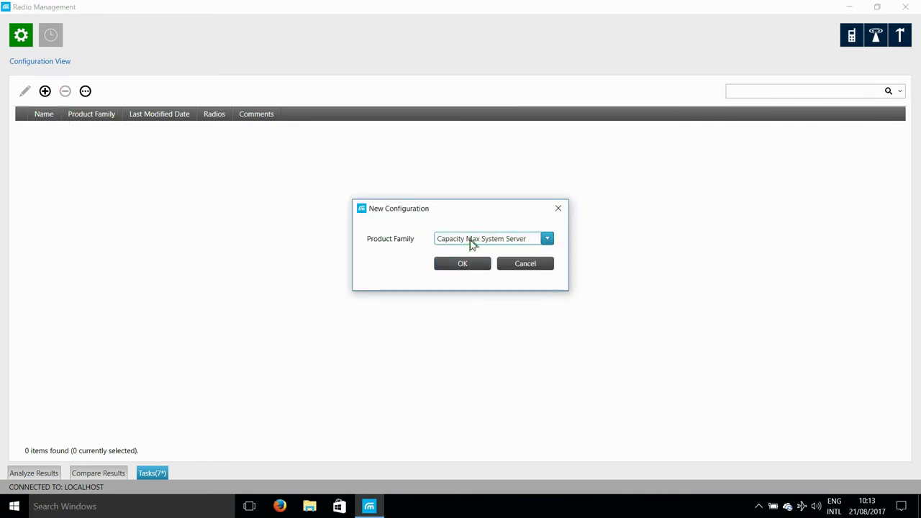
{"action": "left_click", "coordinate": [550, 240]}
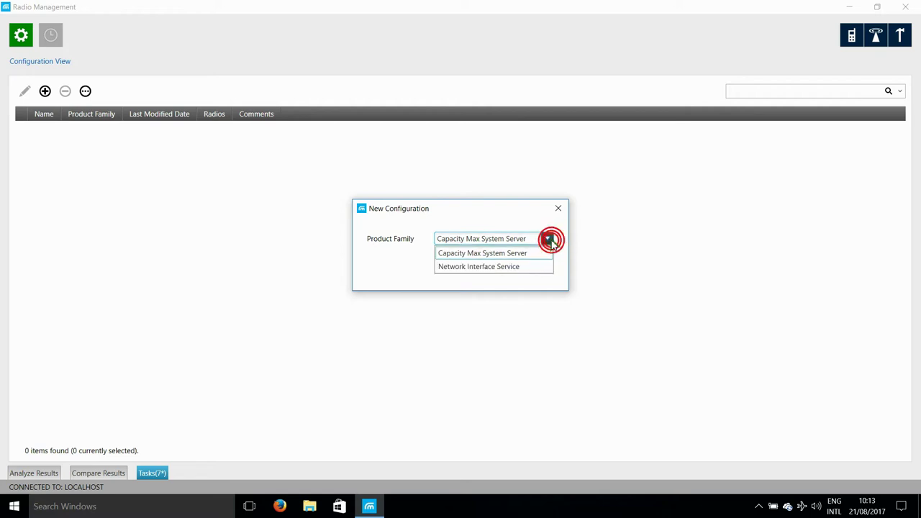
{"action": "left_click", "coordinate": [487, 259]}
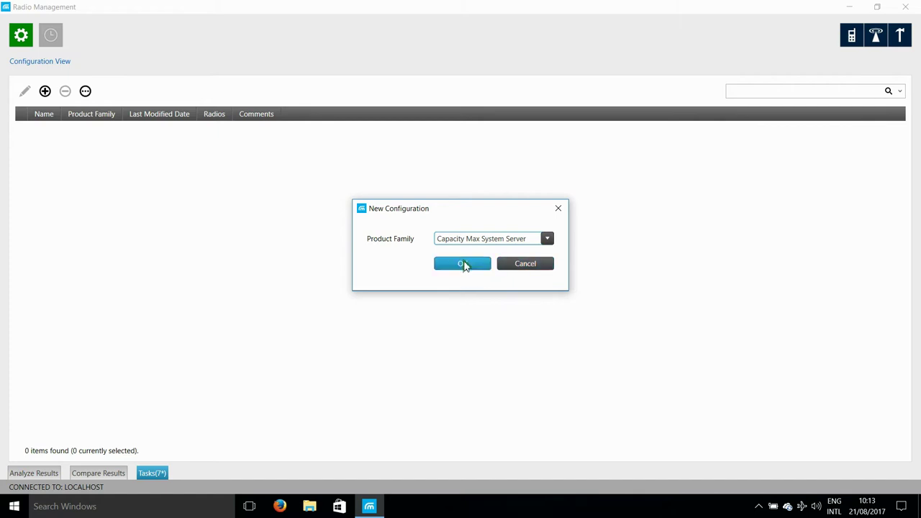
Create the configuration, rename it CMSS-Config-1, and save it
{"action": "left_click", "coordinate": [464, 264]}
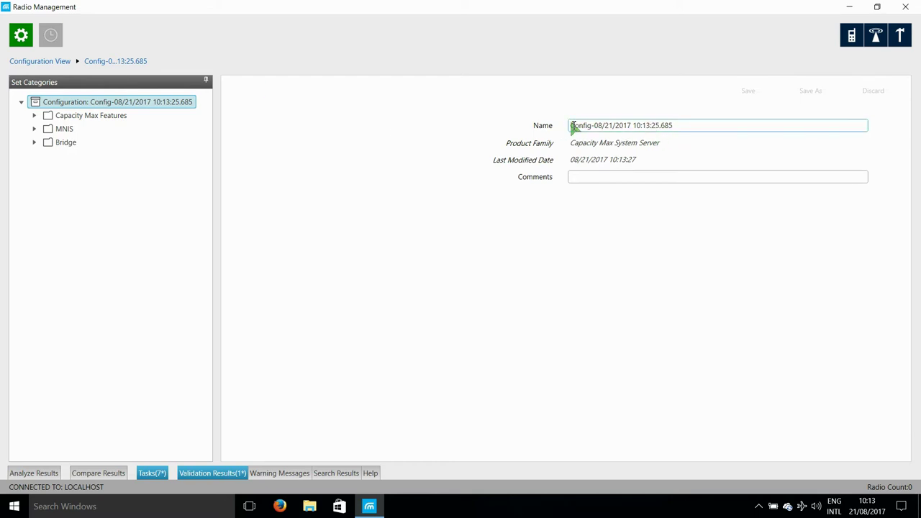
{"action": "left_click", "coordinate": [570, 126]}
{"action": "type", "text": "CMSS-"}
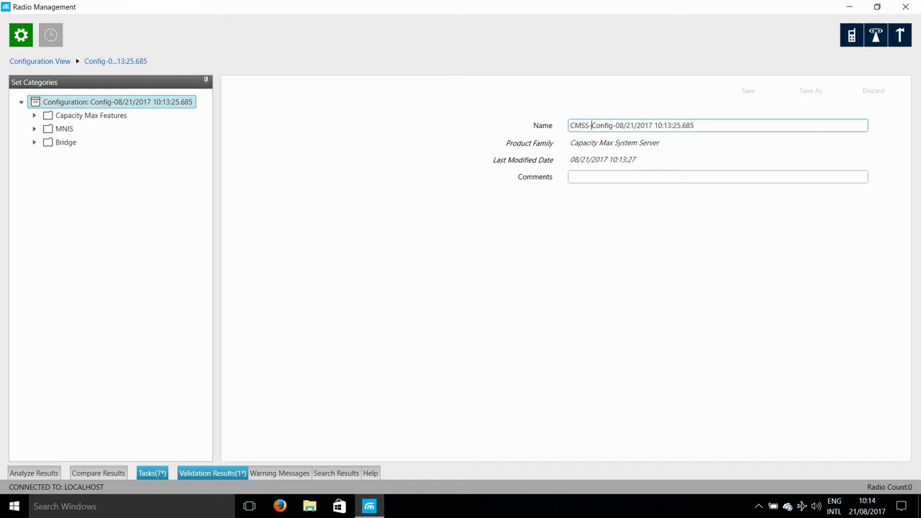
{"action": "left_click", "coordinate": [706, 128]}
{"action": "key", "text": "BackSpace"}
{"action": "key", "text": "BackSpace"}
{"action": "key", "text": "BackSpace"}
{"action": "key", "text": "BackSpace"}
{"action": "key", "text": "BackSpace"}
{"action": "key", "text": "BackSpace"}
{"action": "key", "text": "BackSpace"}
{"action": "key", "text": "BackSpace"}
{"action": "key", "text": "BackSpace"}
{"action": "key", "text": "BackSpace"}
{"action": "key", "text": "BackSpace"}
{"action": "key", "text": "BackSpace"}
{"action": "key", "text": "BackSpace"}
{"action": "key", "text": "BackSpace"}
{"action": "key", "text": "BackSpace"}
{"action": "key", "text": "BackSpace"}
{"action": "key", "text": "BackSpace"}
{"action": "key", "text": "BackSpace"}
{"action": "key", "text": "BackSpace"}
{"action": "key", "text": "BackSpace"}
{"action": "key", "text": "BackSpace"}
{"action": "key", "text": "BackSpace"}
{"action": "key", "text": "BackSpace"}
{"action": "type", "text": "1"}
{"action": "left_click", "coordinate": [593, 178]}
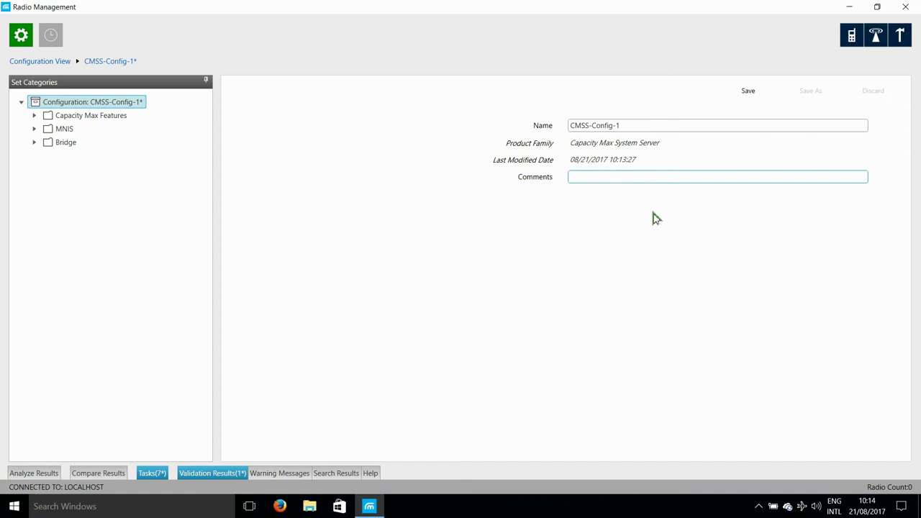
{"action": "left_click", "coordinate": [748, 91]}
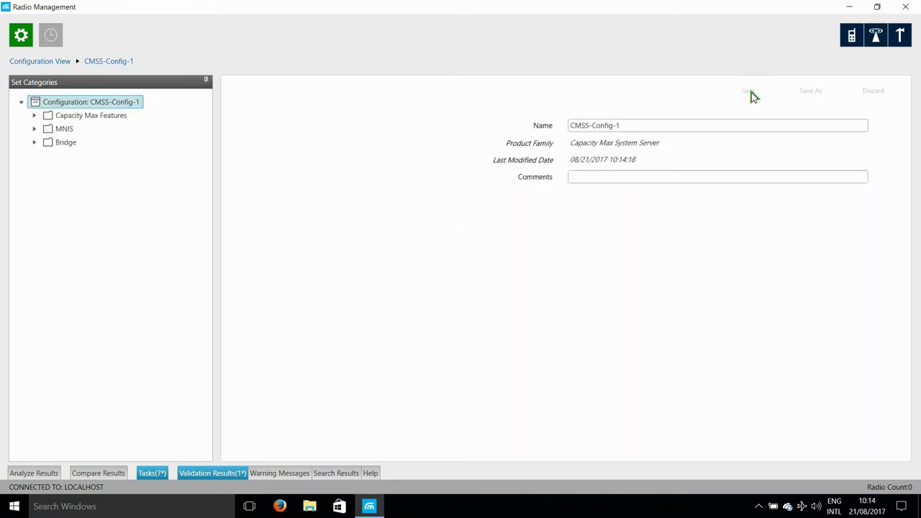
Add a Capacity Max Systems set for the Baroda system under Capacity Max Features
{"action": "left_click", "coordinate": [34, 116]}
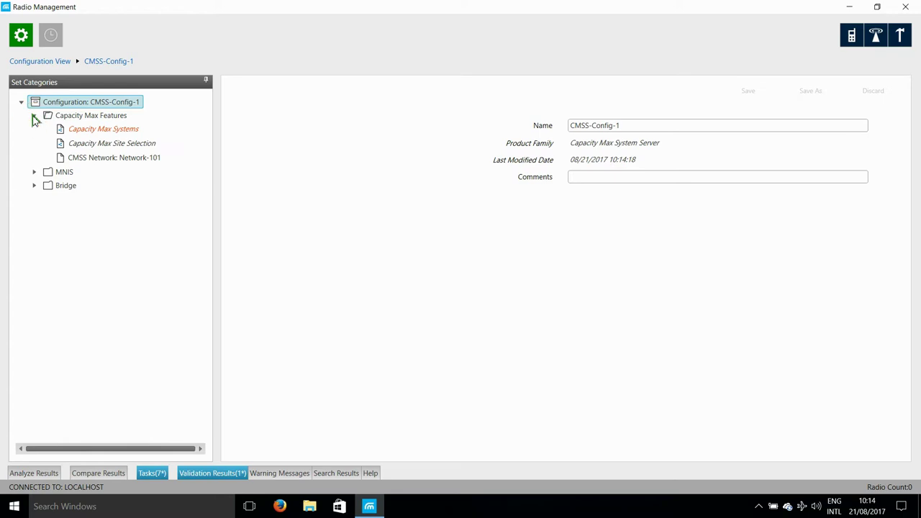
{"action": "left_click", "coordinate": [121, 131]}
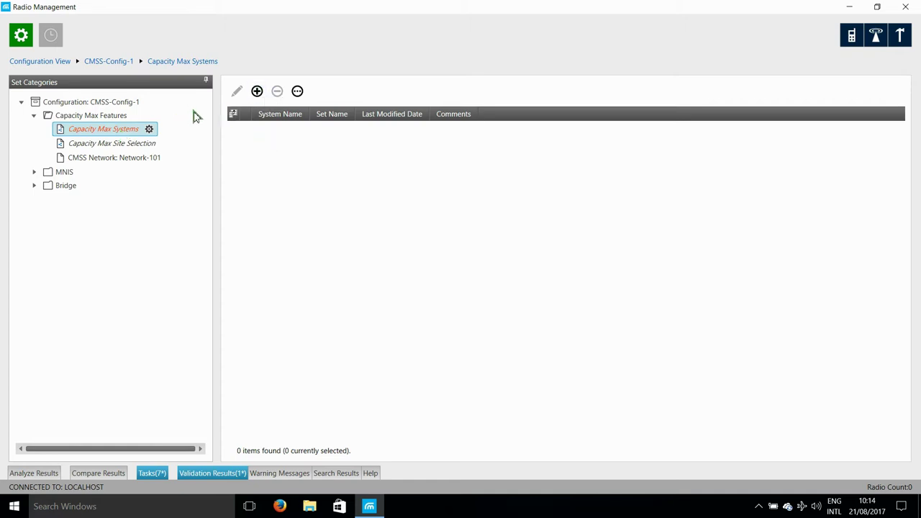
{"action": "left_click", "coordinate": [262, 98]}
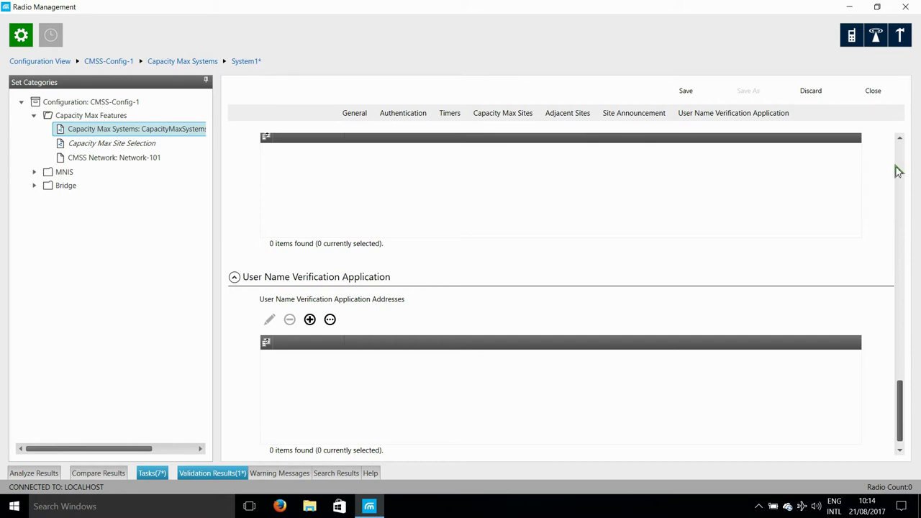
{"action": "left_click_drag", "start_coordinate": [899, 406], "coordinate": [903, 140]}
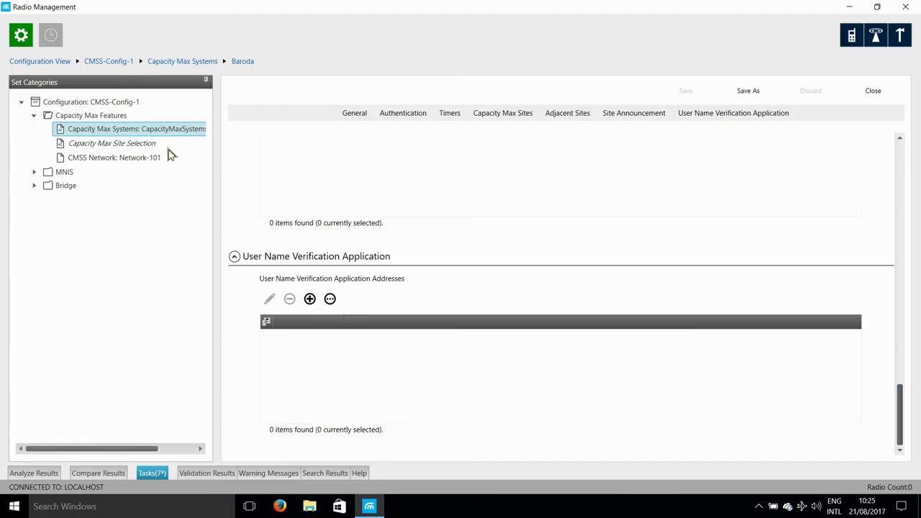
{"action": "mouse_move", "coordinate": [103, 148]}
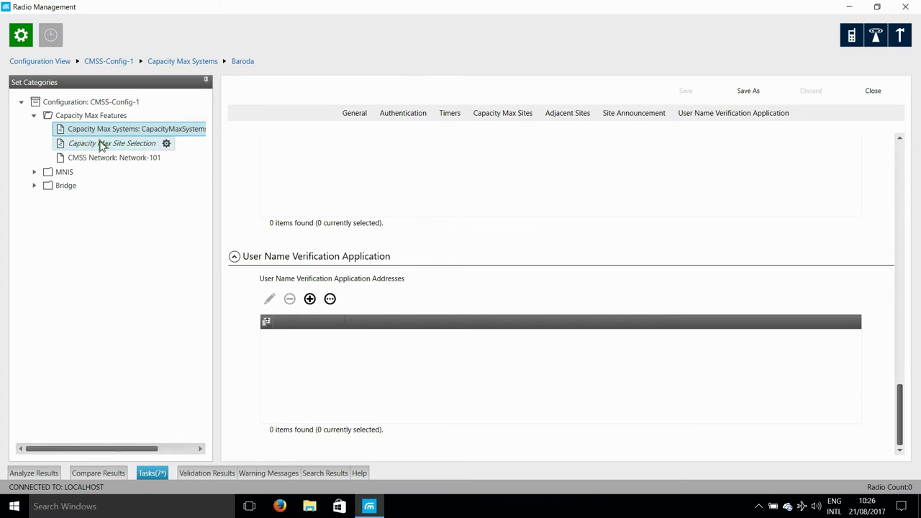
Create a new Capacity Max Site Selection set named CapacityMaxSystemSiteSelection-1
{"action": "left_click", "coordinate": [140, 146]}
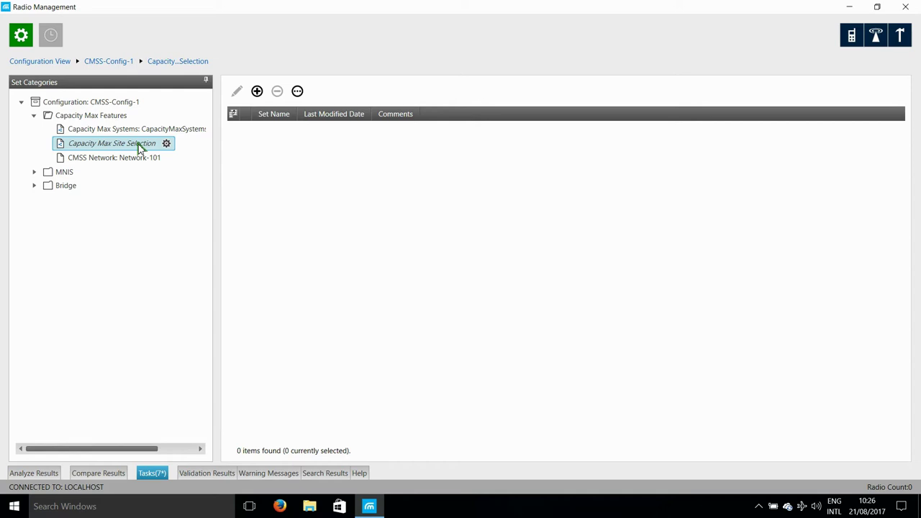
{"action": "left_click", "coordinate": [257, 93]}
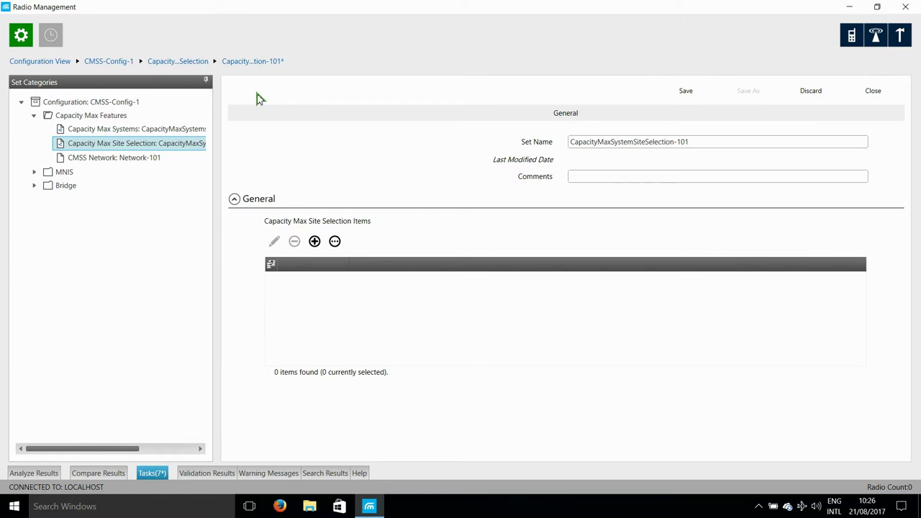
{"action": "key", "text": "BackSpace"}
{"action": "key", "text": "BackSpace"}
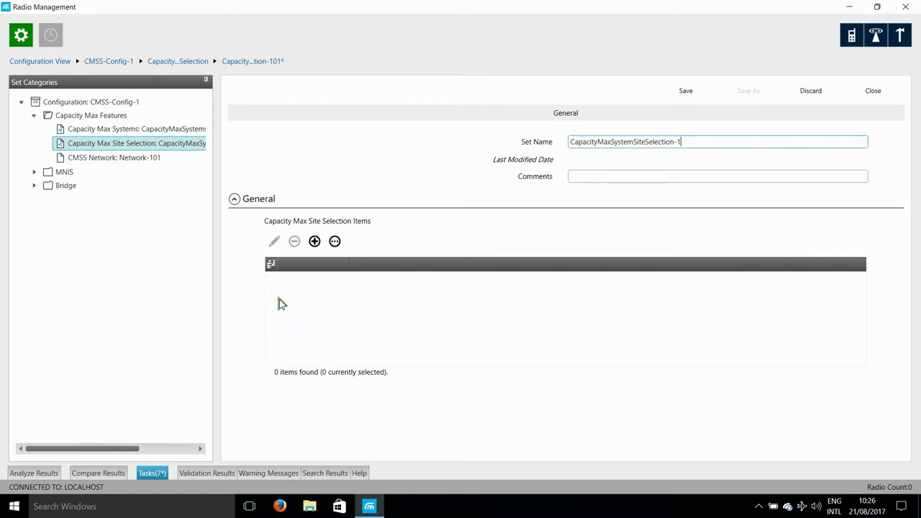
Add the Baroda system to the site selection items, leaving its site list empty
{"action": "left_click", "coordinate": [315, 243]}
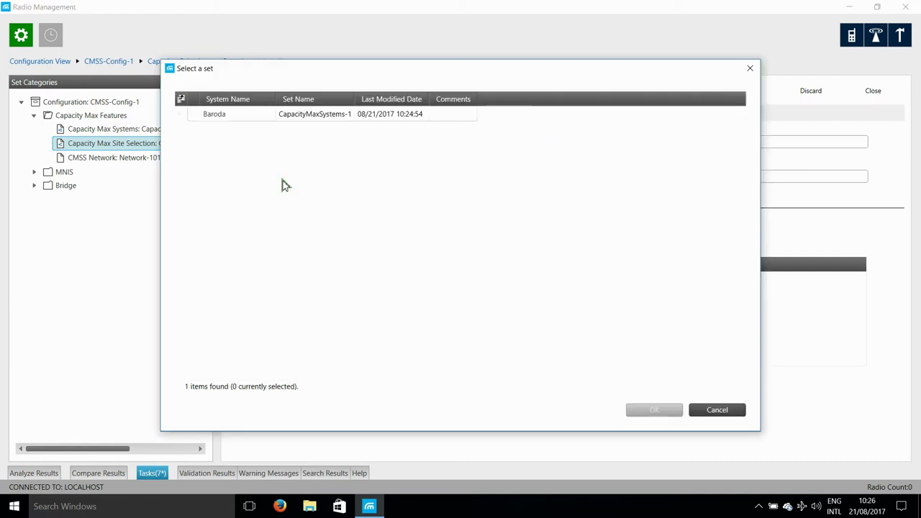
{"action": "left_click", "coordinate": [180, 117]}
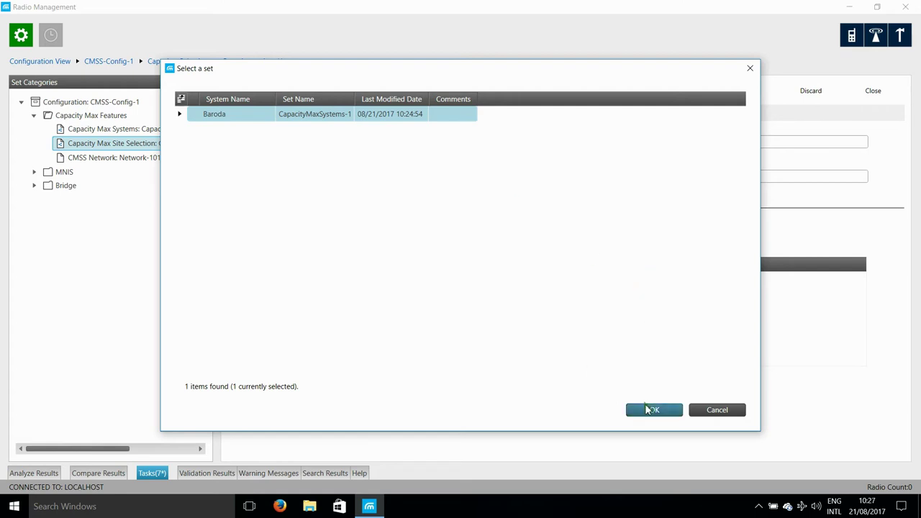
{"action": "left_click", "coordinate": [664, 412]}
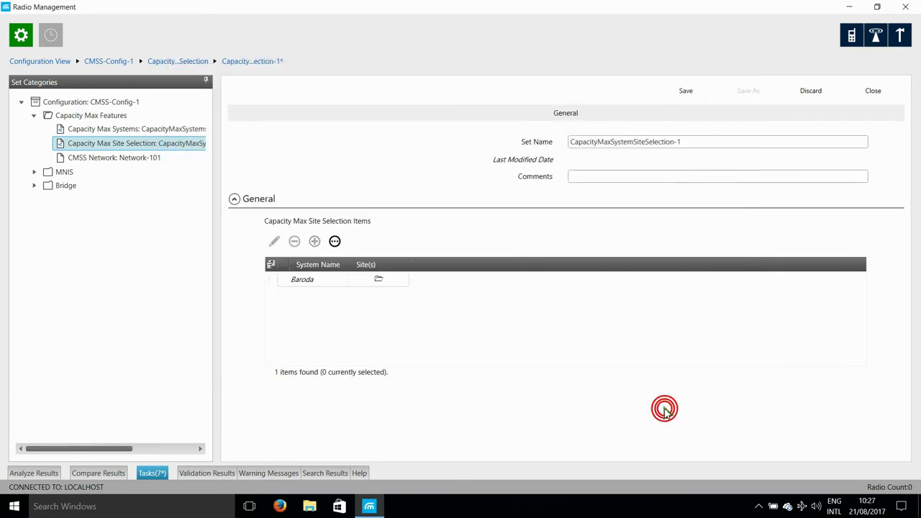
{"action": "left_click", "coordinate": [381, 280]}
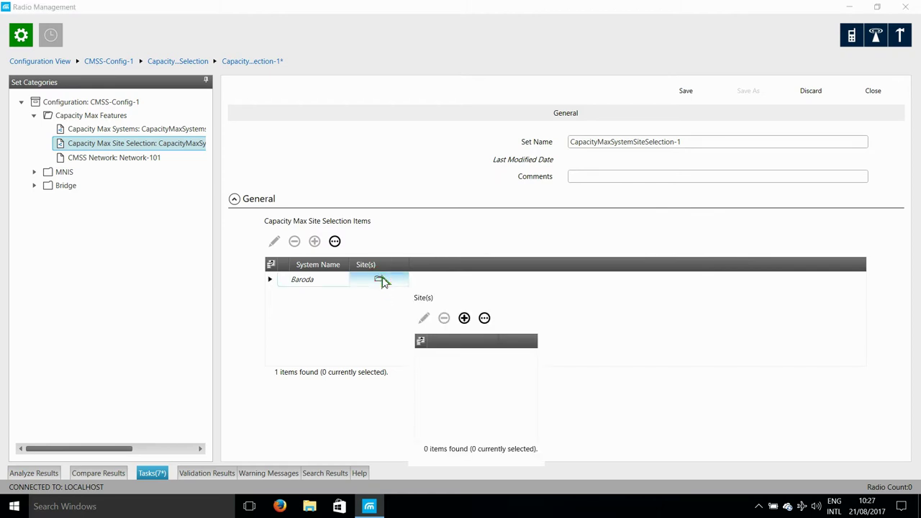
{"action": "left_click", "coordinate": [465, 319]}
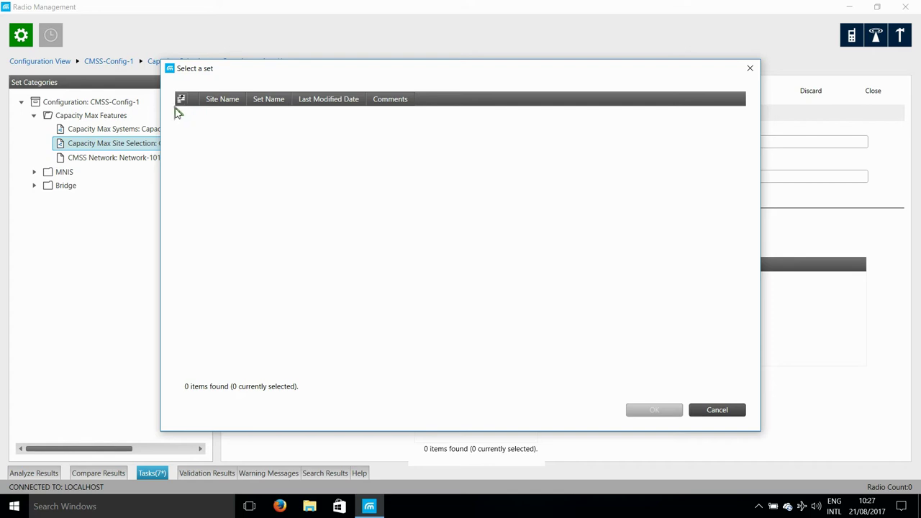
{"action": "left_click", "coordinate": [722, 411]}
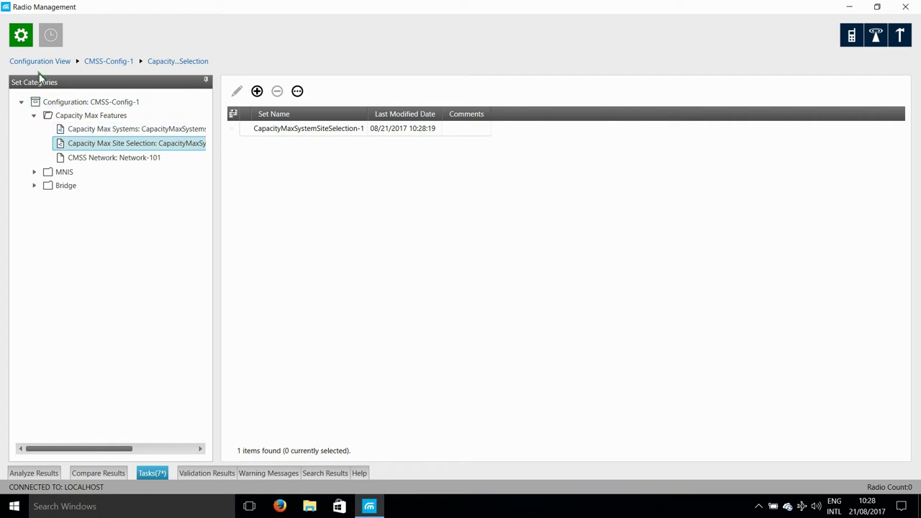
In the Set View, select the Baroda set under Capacity Max Features > Capacity Max Systems
{"action": "left_click", "coordinate": [23, 38]}
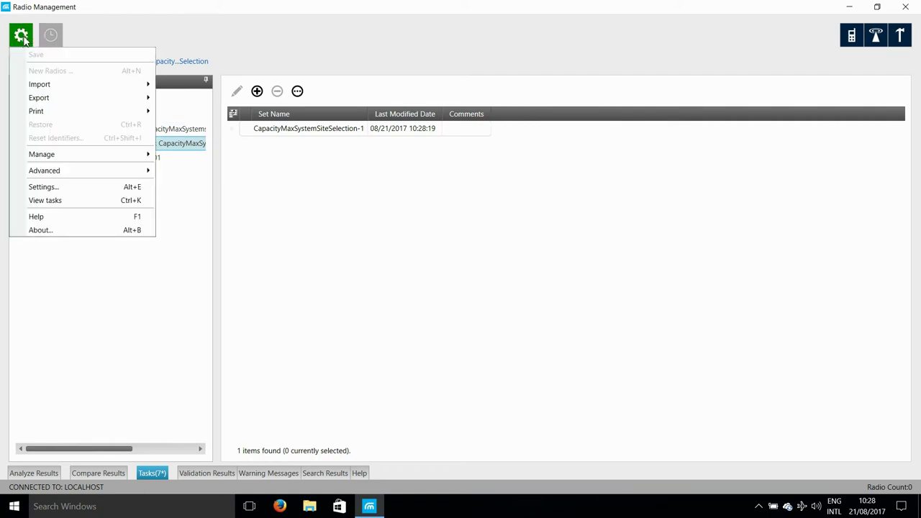
{"action": "mouse_move", "coordinate": [85, 159]}
{"action": "left_click", "coordinate": [207, 169]}
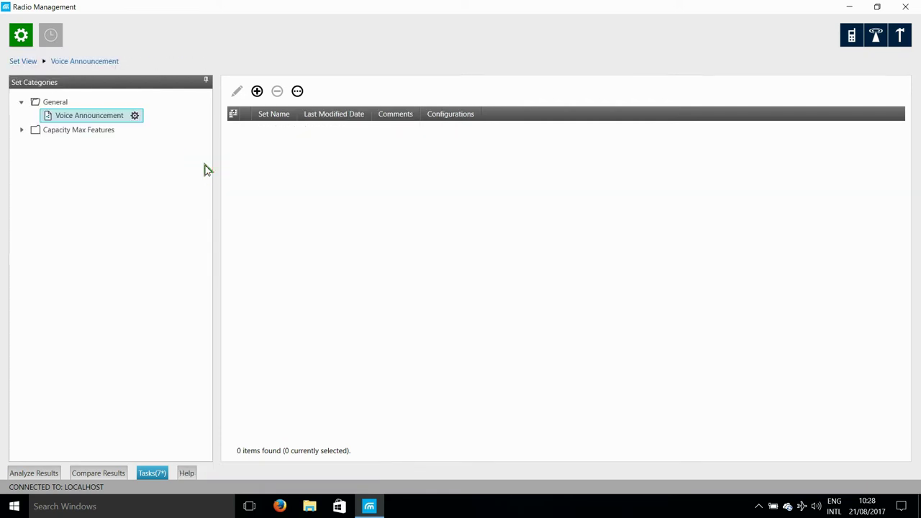
{"action": "left_click", "coordinate": [20, 130]}
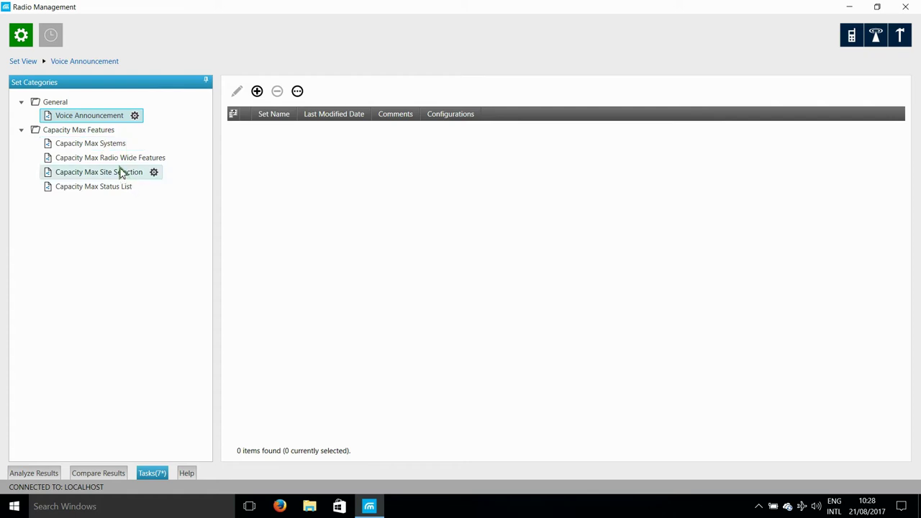
{"action": "left_click", "coordinate": [113, 143]}
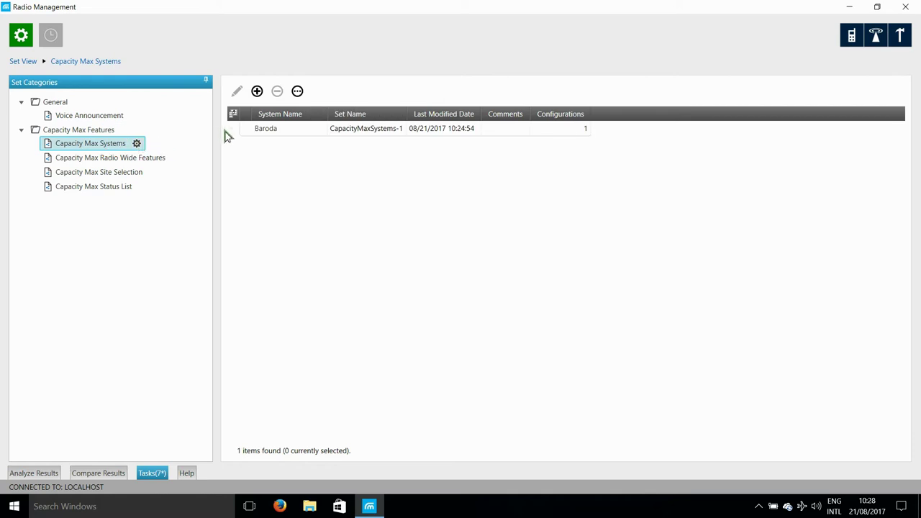
{"action": "left_click", "coordinate": [232, 134]}
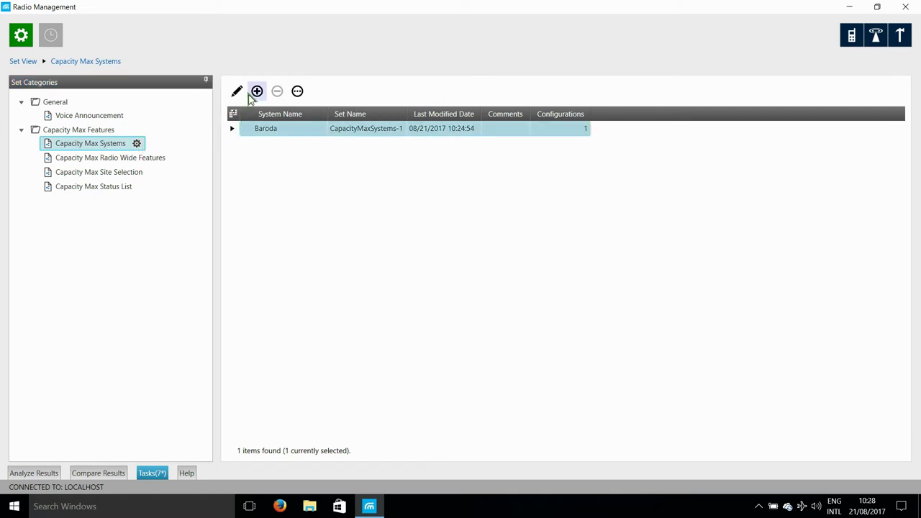
Edit Baroda, open its CapacityMaxSite-1 (Site1) settings, and scroll down to Channel Plan Lists
{"action": "left_click", "coordinate": [240, 93]}
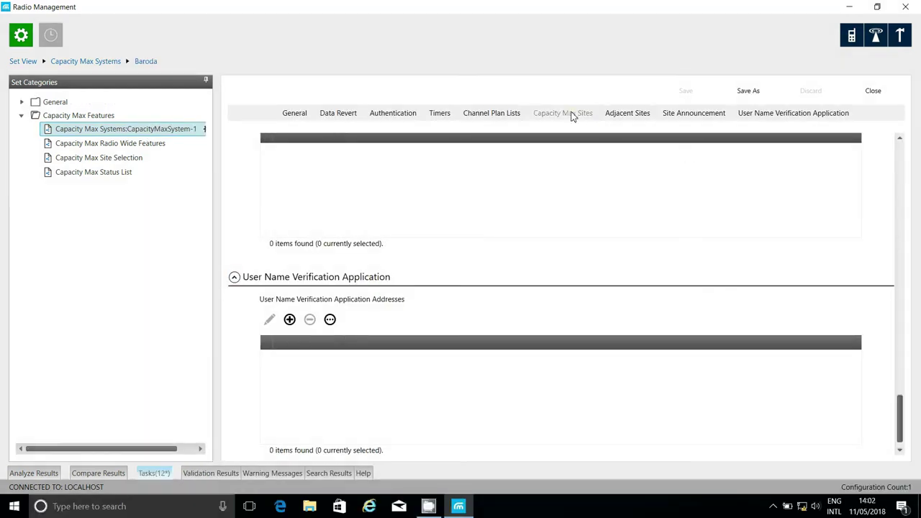
{"action": "left_click", "coordinate": [573, 116]}
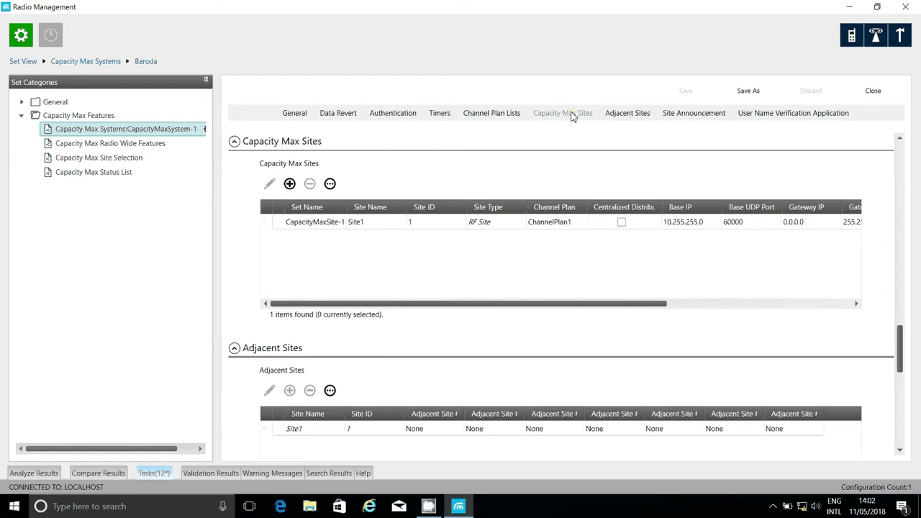
{"action": "left_click", "coordinate": [265, 225]}
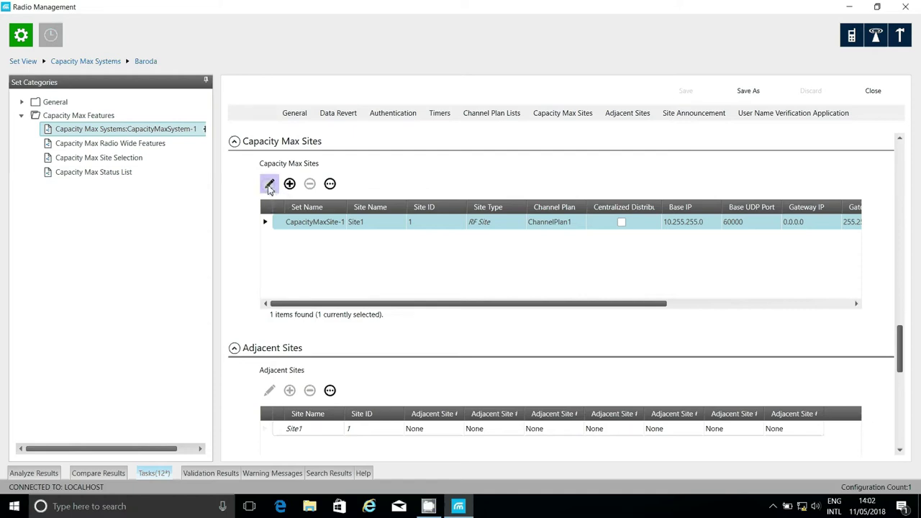
{"action": "left_click", "coordinate": [269, 185]}
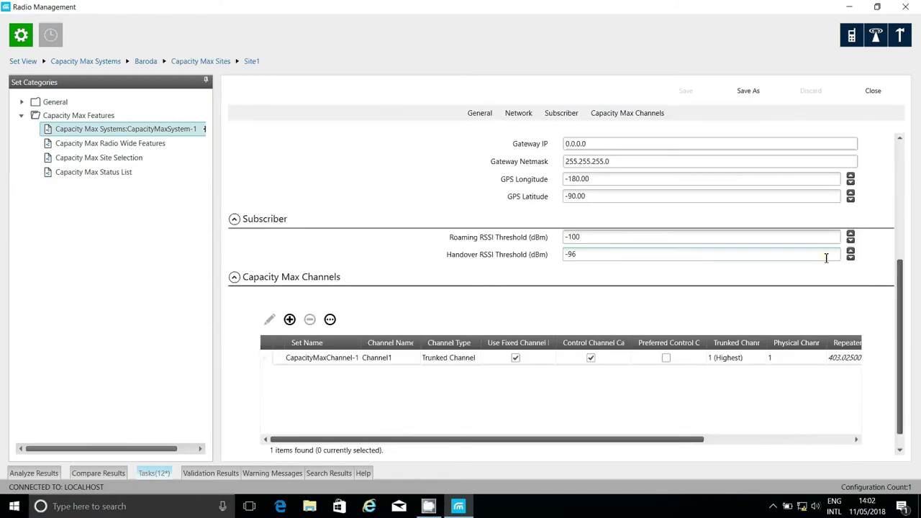
{"action": "left_click_drag", "start_coordinate": [898, 313], "coordinate": [917, 156]}
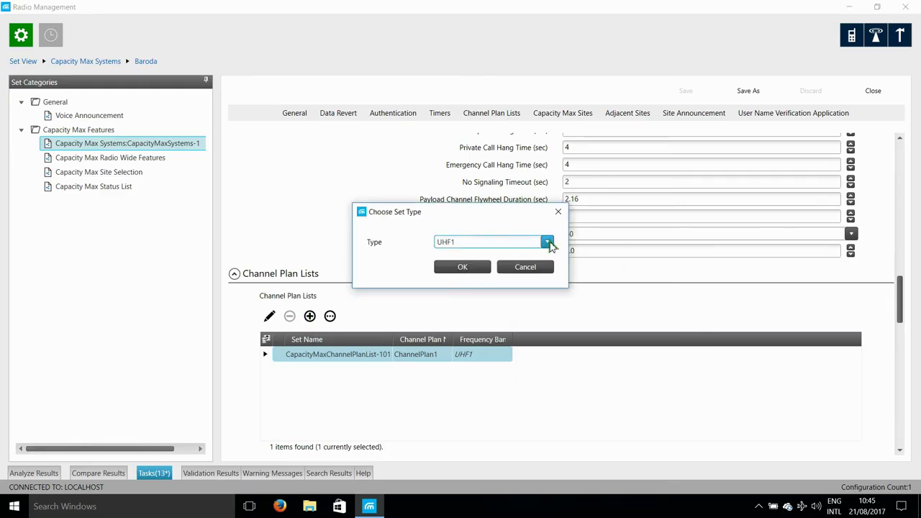
Add a VHF channel plan list, CapacityMaxChannelPlanList-102 (ChannelPlan2), to Baroda
{"action": "left_click", "coordinate": [547, 243]}
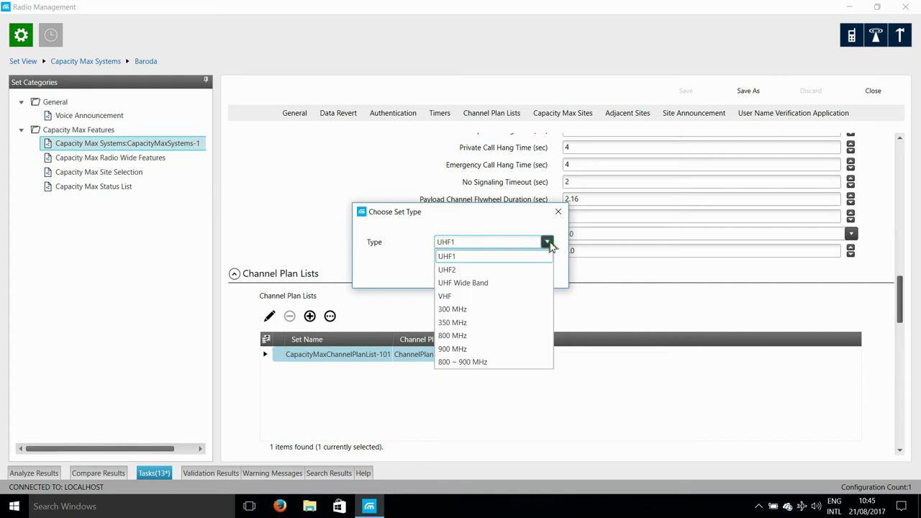
{"action": "left_click", "coordinate": [455, 298]}
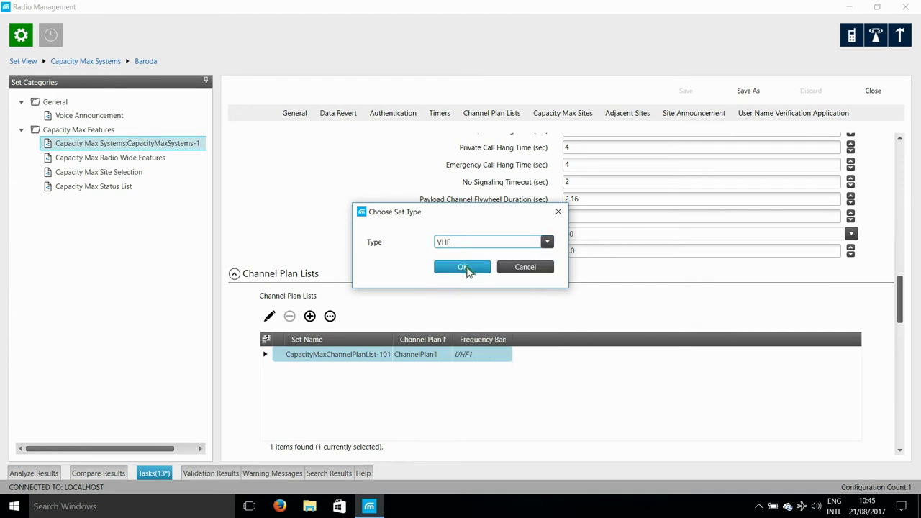
{"action": "left_click", "coordinate": [465, 268]}
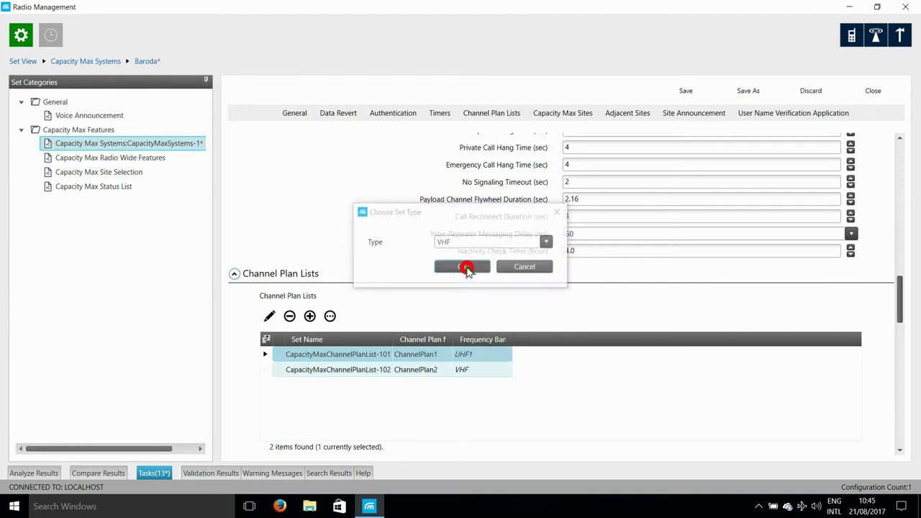
{"action": "left_click", "coordinate": [265, 355]}
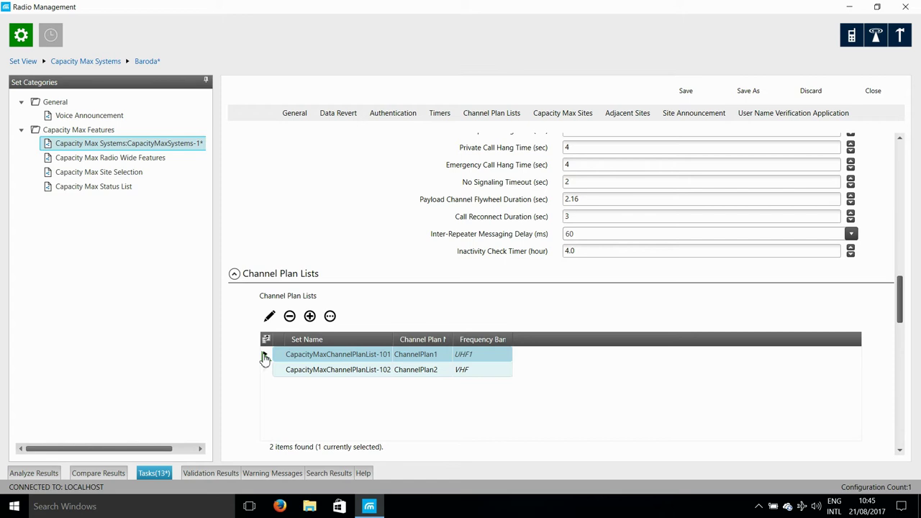
Delete the UHF1 list CapacityMaxChannelPlanList-101, proceeding despite its references
{"action": "right_click", "coordinate": [265, 357]}
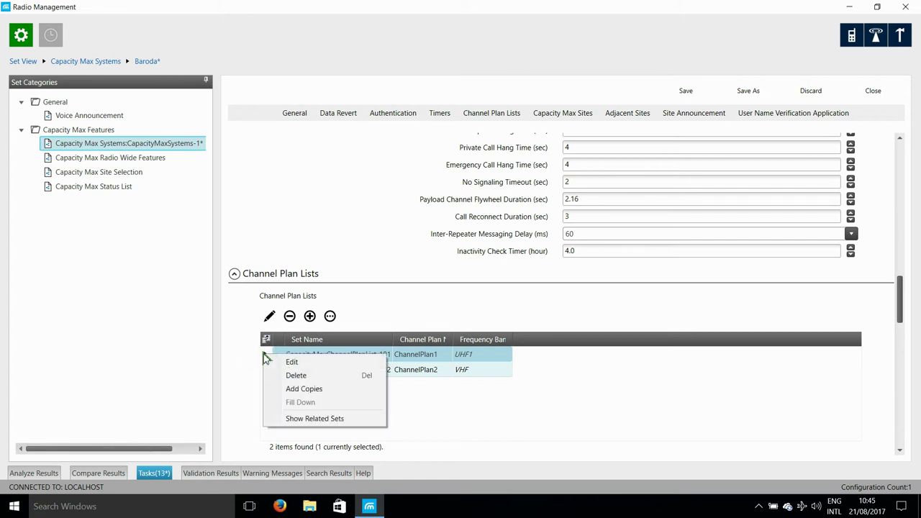
{"action": "left_click", "coordinate": [272, 375]}
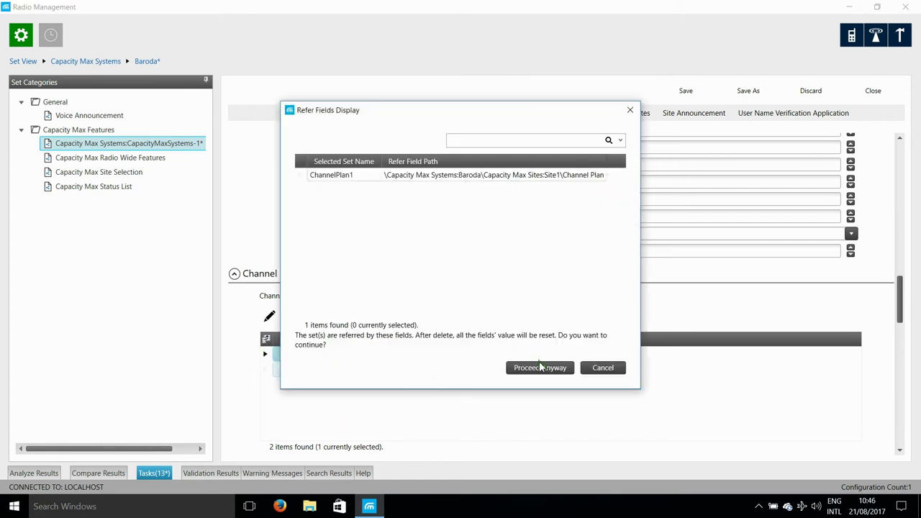
{"action": "left_click", "coordinate": [549, 371]}
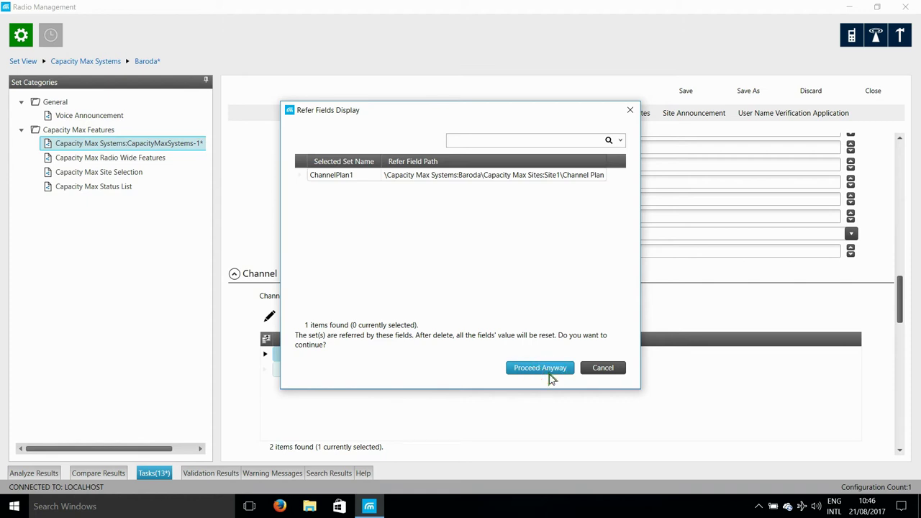
{"action": "left_click", "coordinate": [542, 369]}
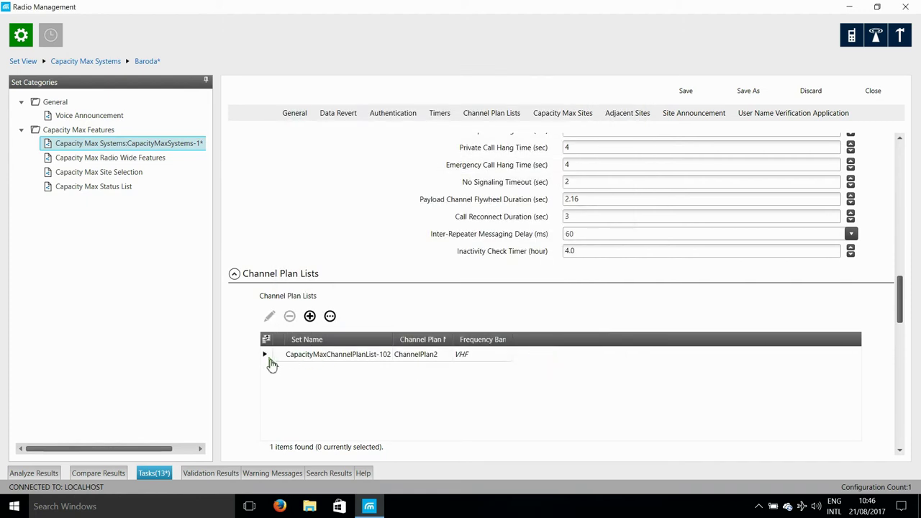
Edit the VHF channel plan list and change its set name to CapacityMaxChannelPlanList-1
{"action": "left_click", "coordinate": [268, 360]}
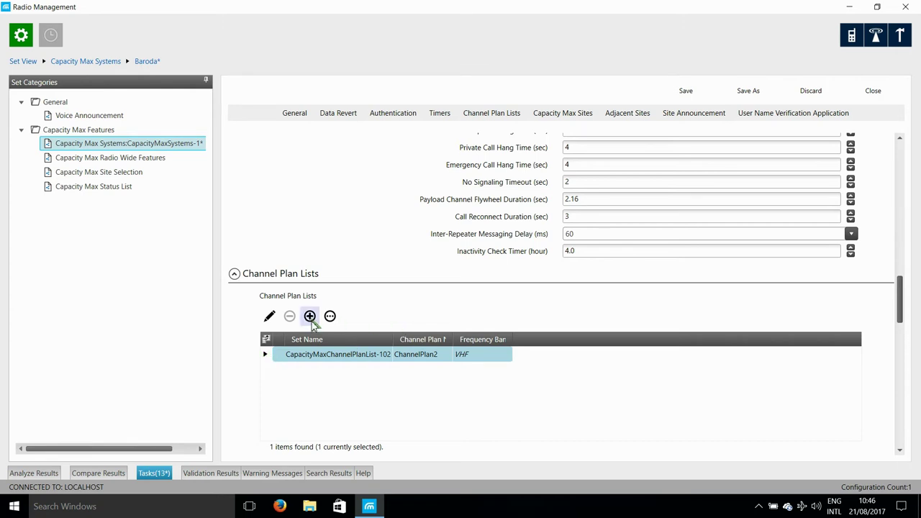
{"action": "left_click", "coordinate": [269, 318]}
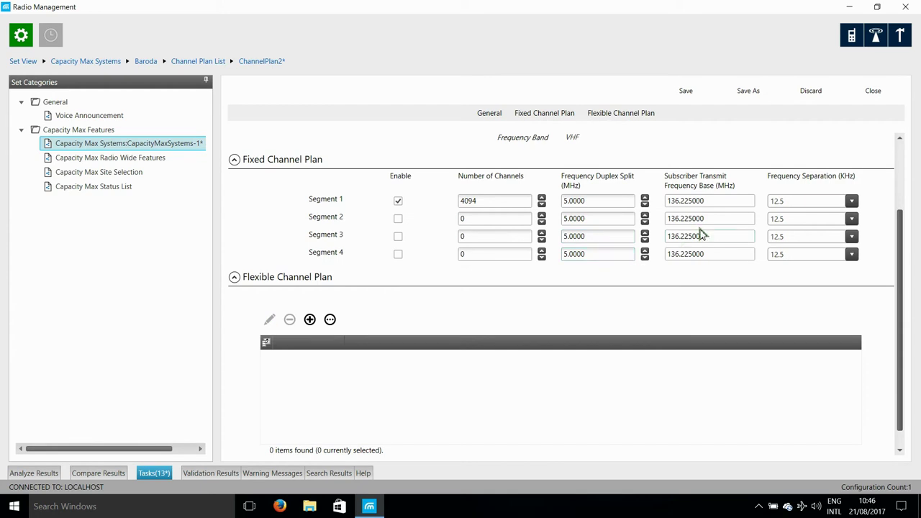
{"action": "left_click", "coordinate": [905, 232]}
{"action": "left_click_drag", "start_coordinate": [905, 232], "coordinate": [905, 117]}
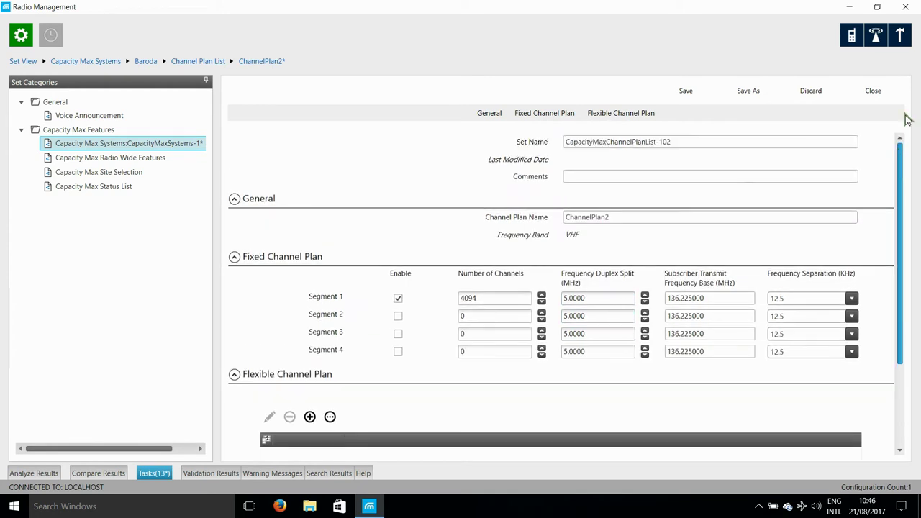
{"action": "left_click", "coordinate": [685, 142]}
{"action": "key", "text": "BackSpace"}
{"action": "key", "text": "BackSpace"}
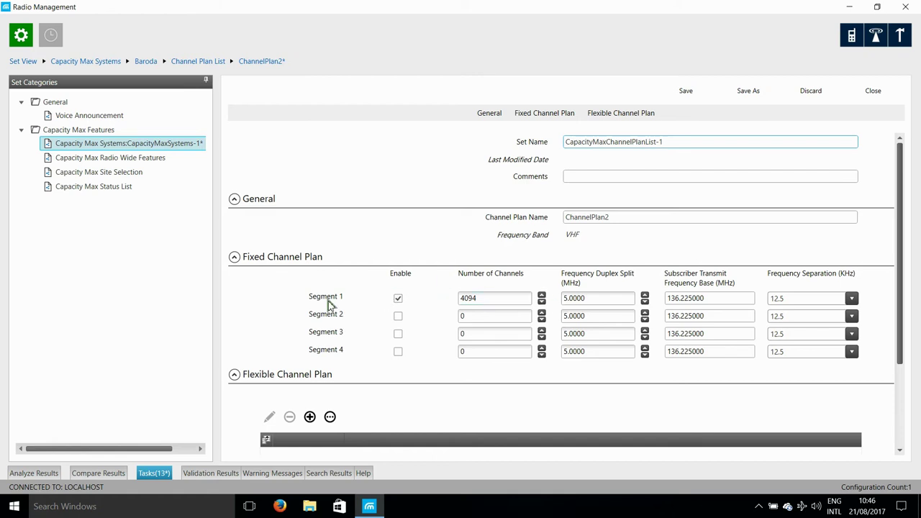
Rename the channel plan to ChannelPlan1 and scroll down to the Segment 1 settings
{"action": "mouse_move", "coordinate": [512, 301]}
{"action": "left_click", "coordinate": [629, 216]}
{"action": "key", "text": "BackSpace"}
{"action": "type", "text": "1"}
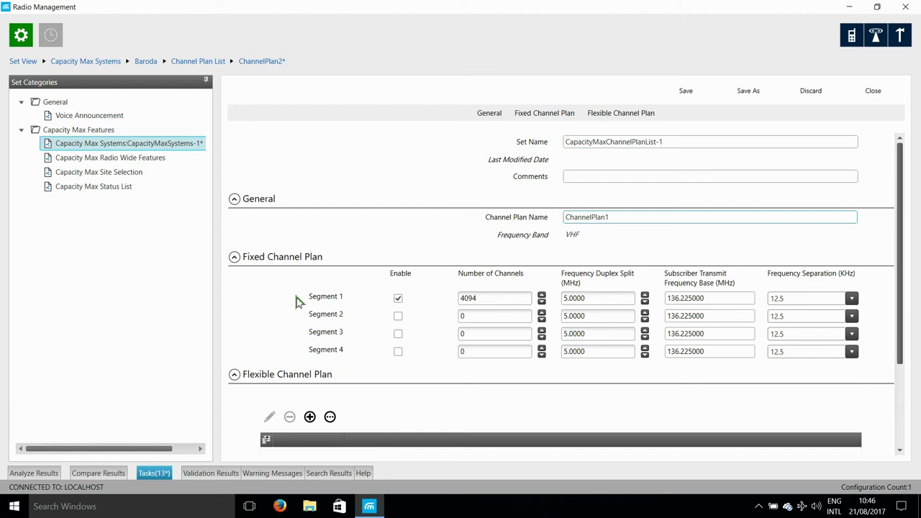
{"action": "left_click", "coordinate": [486, 299]}
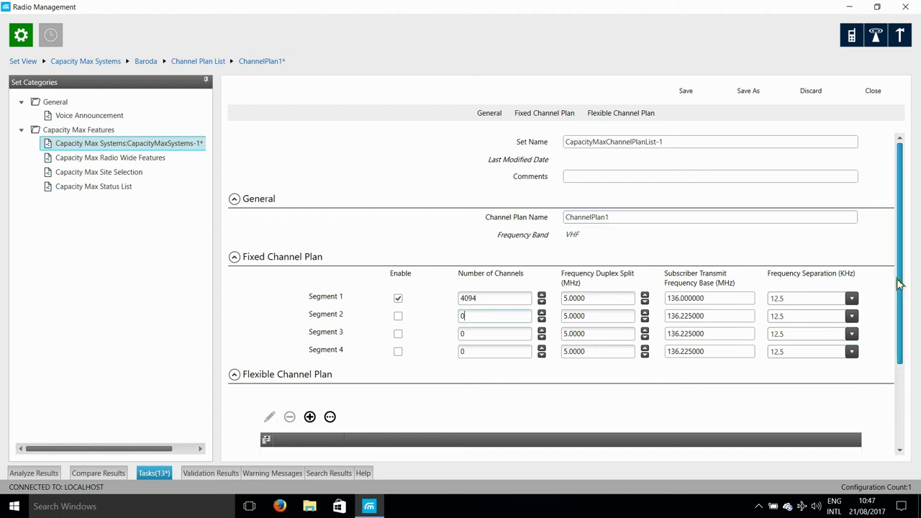
{"action": "scroll", "coordinate": [897, 279], "scroll_direction": "down", "scroll_amount": 3}
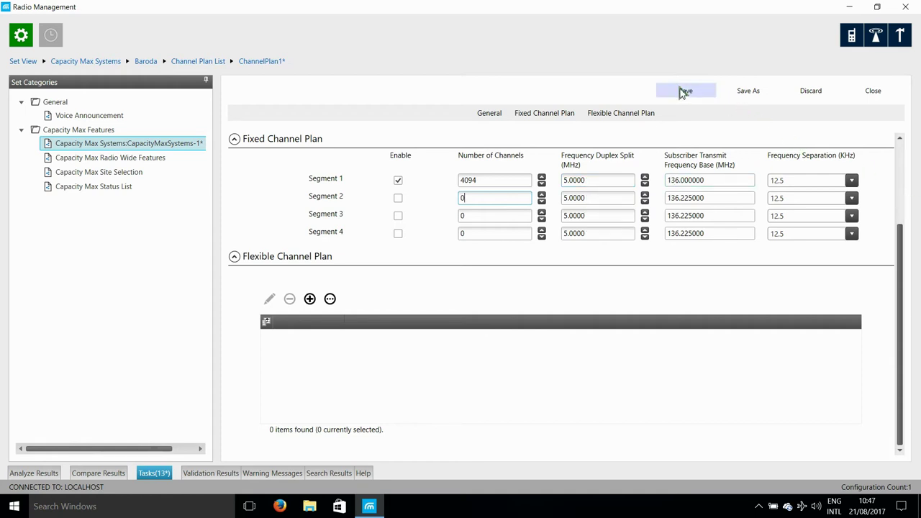
Save the ChannelPlan1 changes, proceeding despite the affected configuration
{"action": "left_click", "coordinate": [702, 96]}
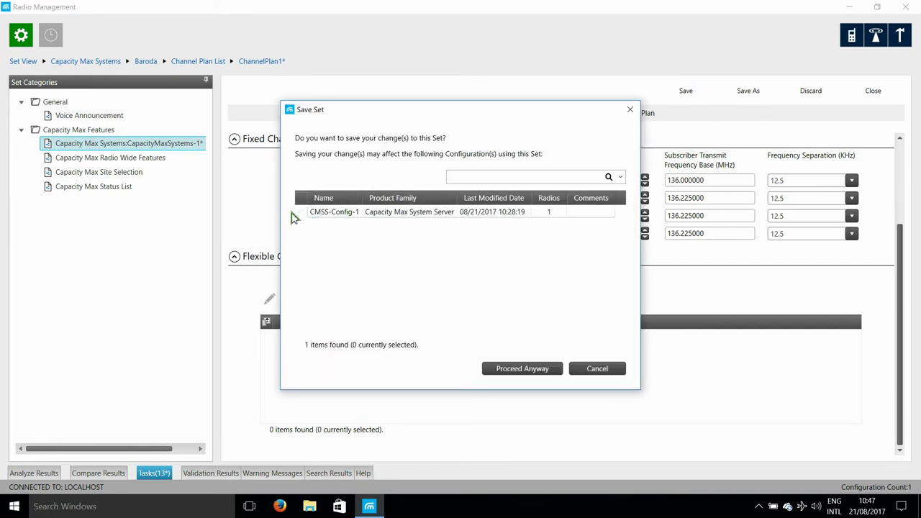
{"action": "mouse_move", "coordinate": [297, 216]}
{"action": "left_click", "coordinate": [534, 373]}
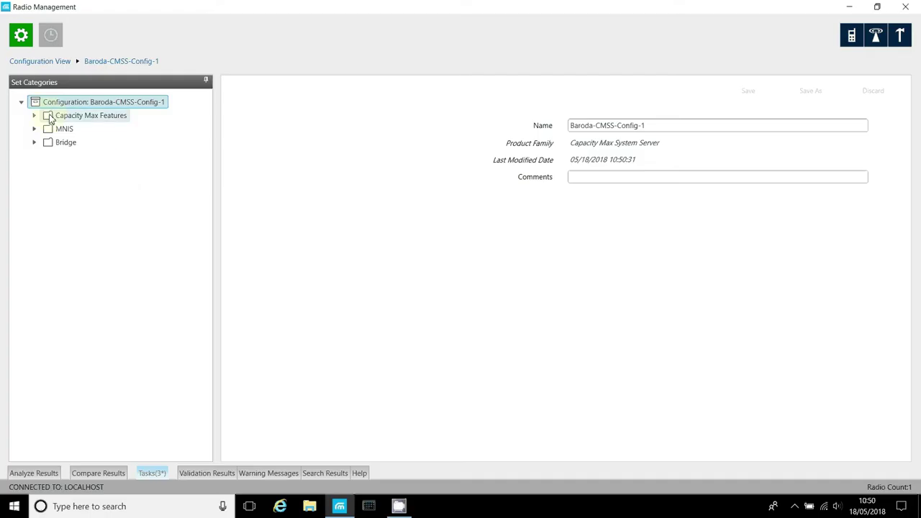
Check that the CMSS Capacity Max Site Selection lists Baroda's Site1, then close the set
{"action": "left_click", "coordinate": [33, 116]}
{"action": "left_click", "coordinate": [103, 145]}
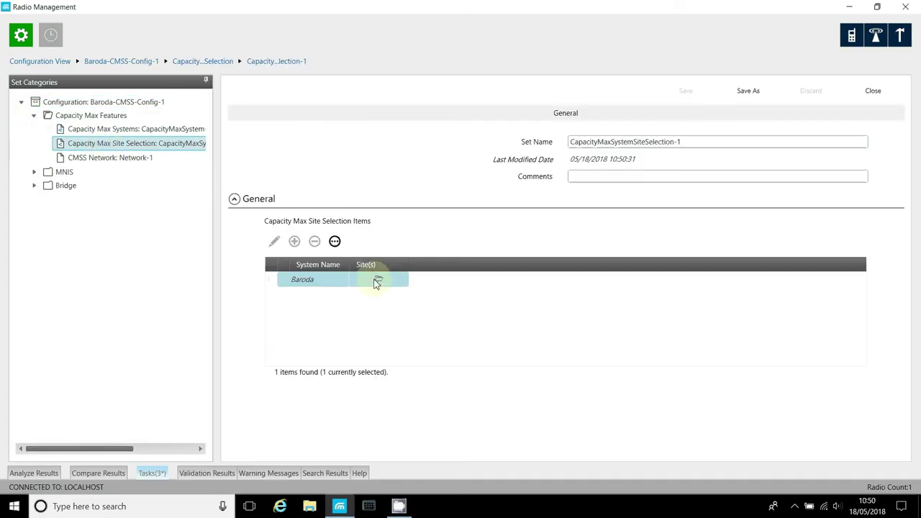
{"action": "left_click", "coordinate": [377, 280]}
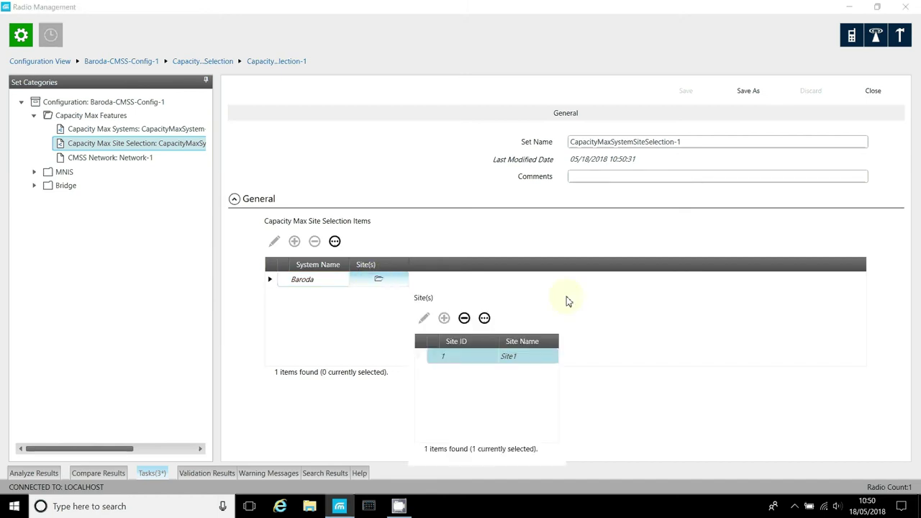
{"action": "left_click", "coordinate": [625, 315]}
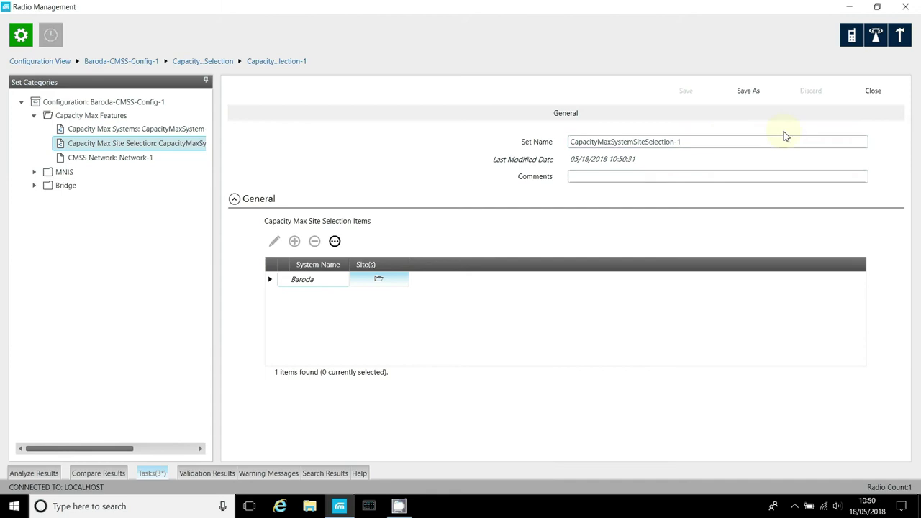
{"action": "left_click", "coordinate": [874, 92]}
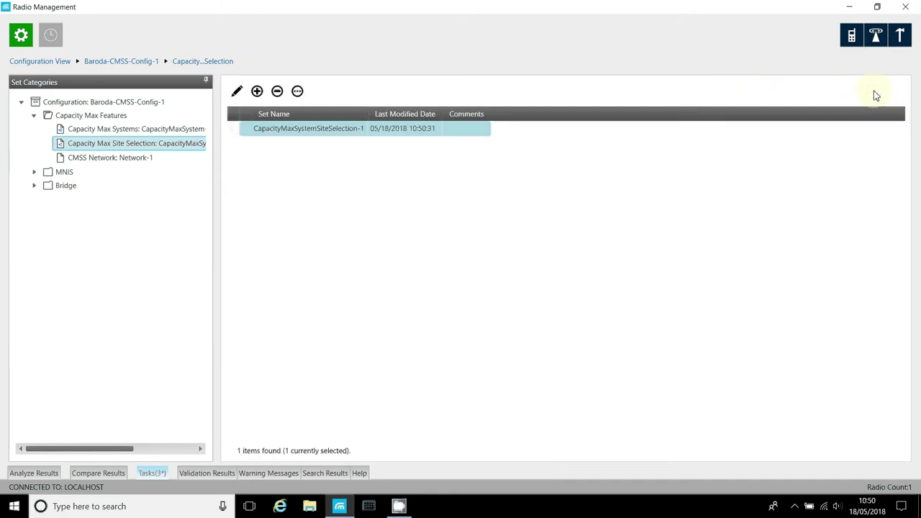
{"action": "left_click", "coordinate": [852, 36]}
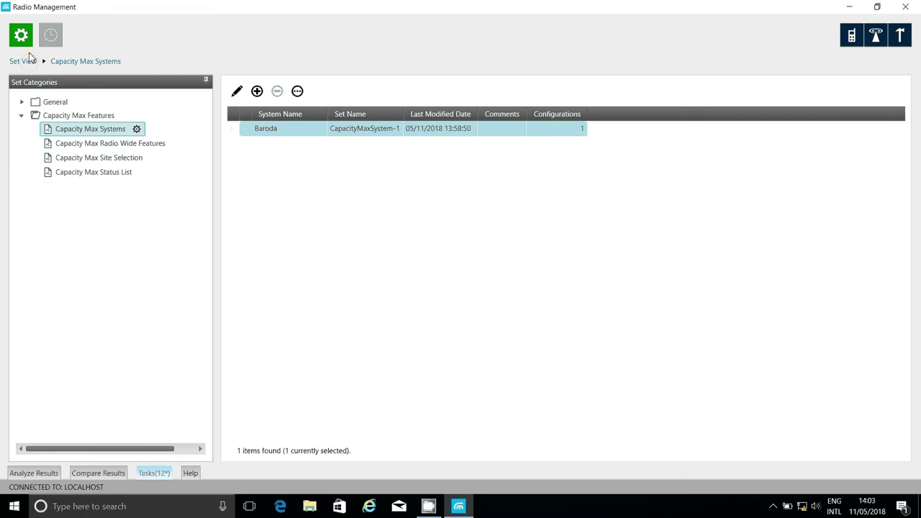
Open the 478ISG0540 repeater configuration from the configurations list
{"action": "left_click", "coordinate": [21, 35]}
{"action": "mouse_move", "coordinate": [79, 160]}
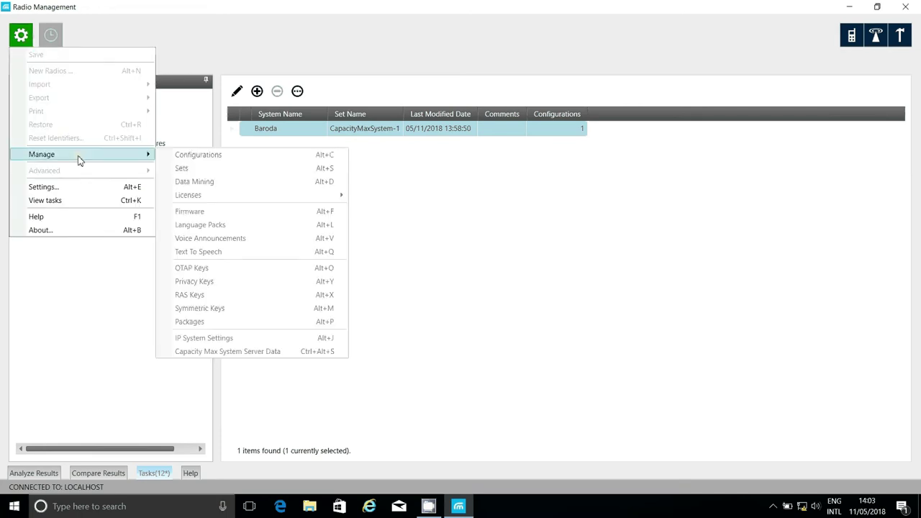
{"action": "left_click", "coordinate": [195, 158]}
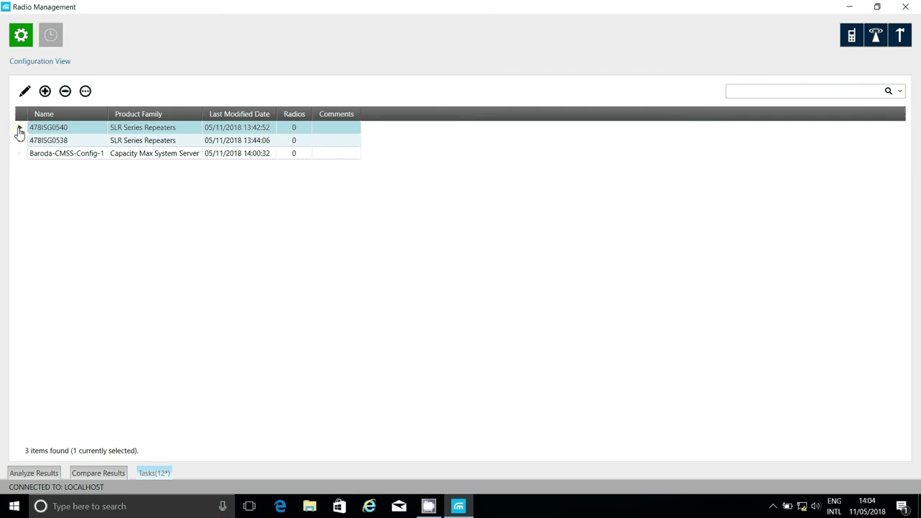
{"action": "left_click", "coordinate": [25, 91]}
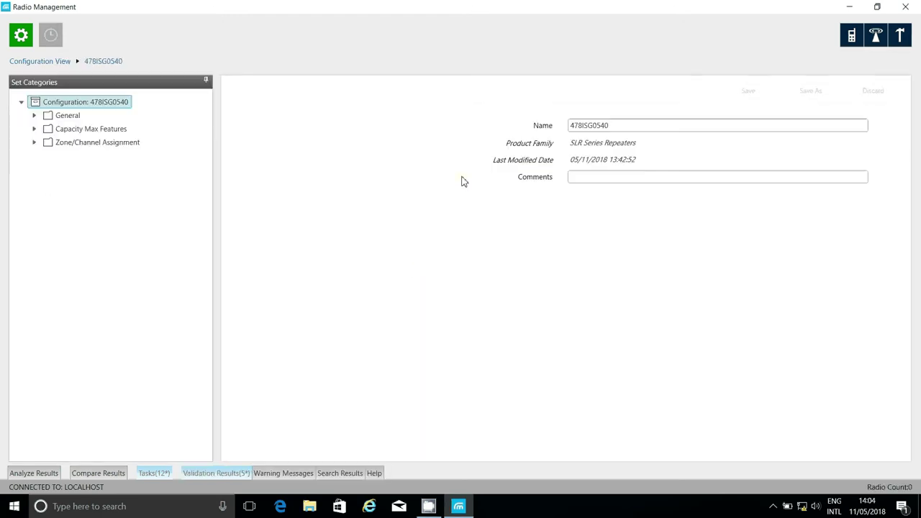
Link the existing Baroda set as the repeater's Capacity Max Systems
{"action": "left_click", "coordinate": [32, 129]}
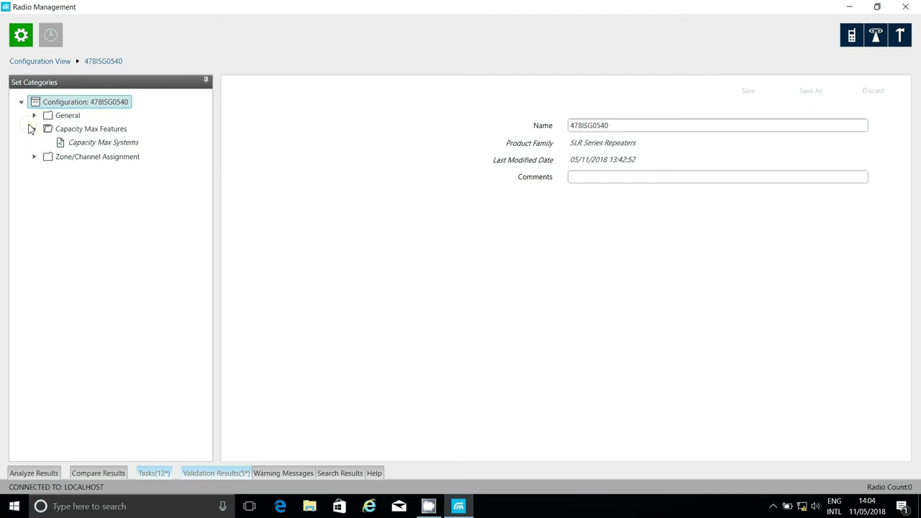
{"action": "left_click", "coordinate": [108, 147]}
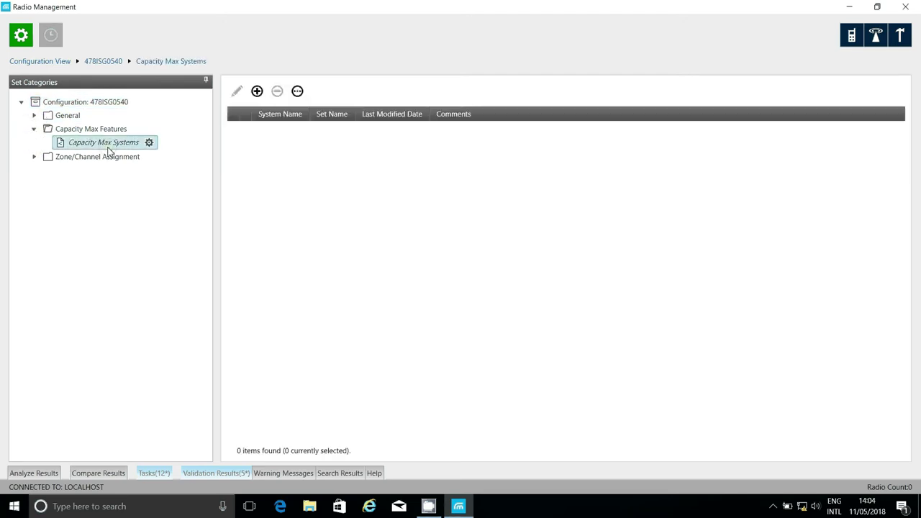
{"action": "left_click", "coordinate": [150, 144]}
{"action": "left_click", "coordinate": [198, 163]}
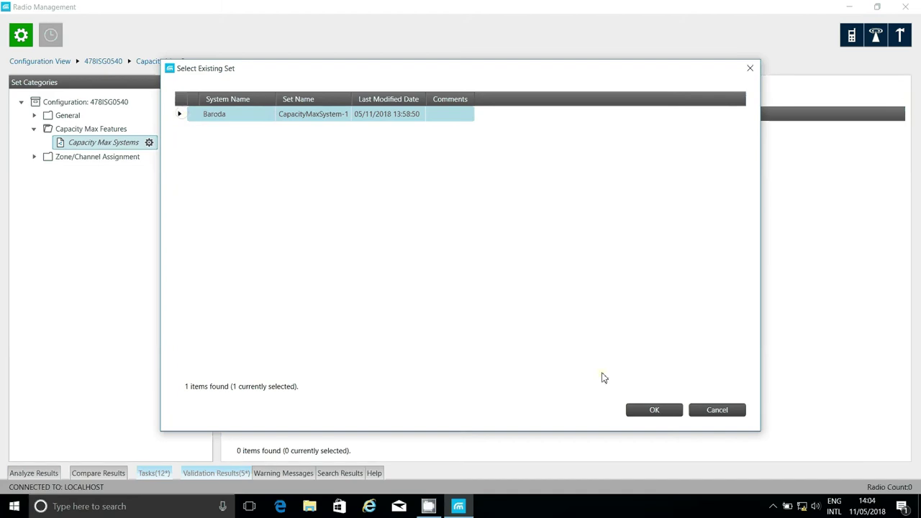
{"action": "left_click", "coordinate": [663, 410]}
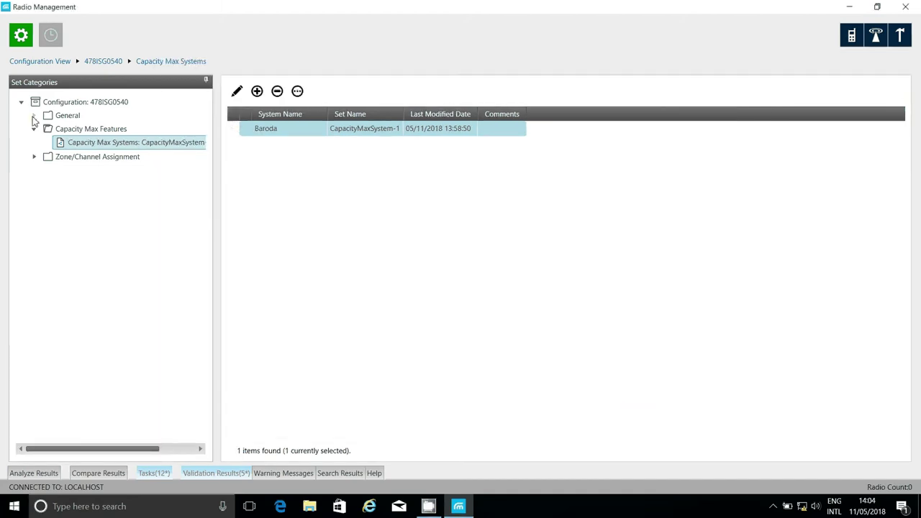
Rename zone Zone-1 to Zone1
{"action": "left_click", "coordinate": [36, 159]}
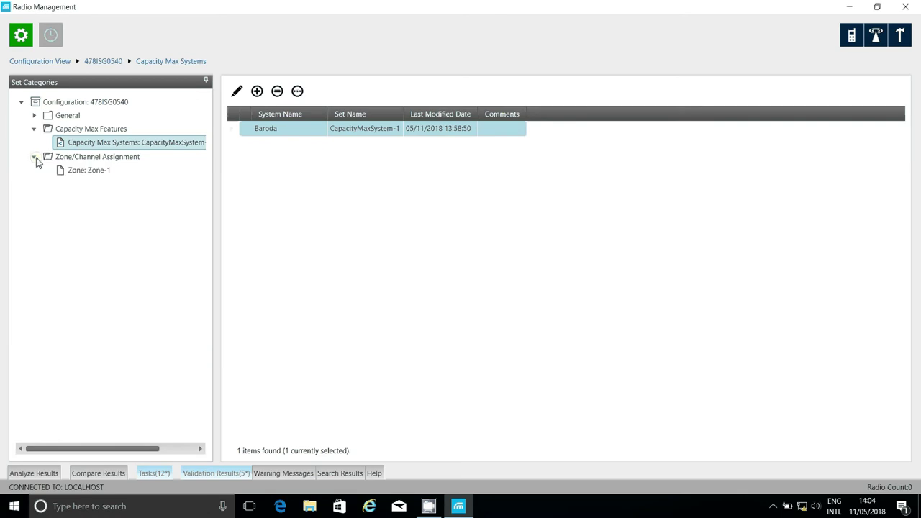
{"action": "left_click", "coordinate": [77, 172]}
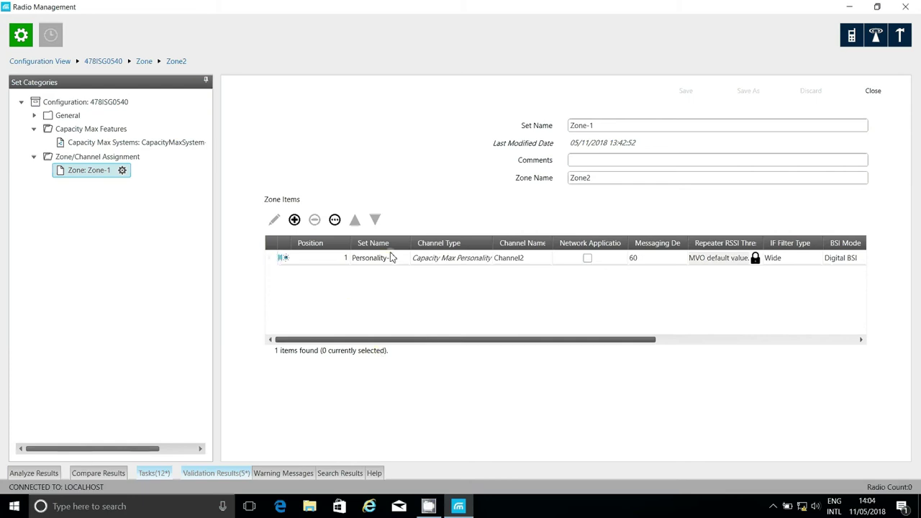
{"action": "left_click", "coordinate": [609, 175]}
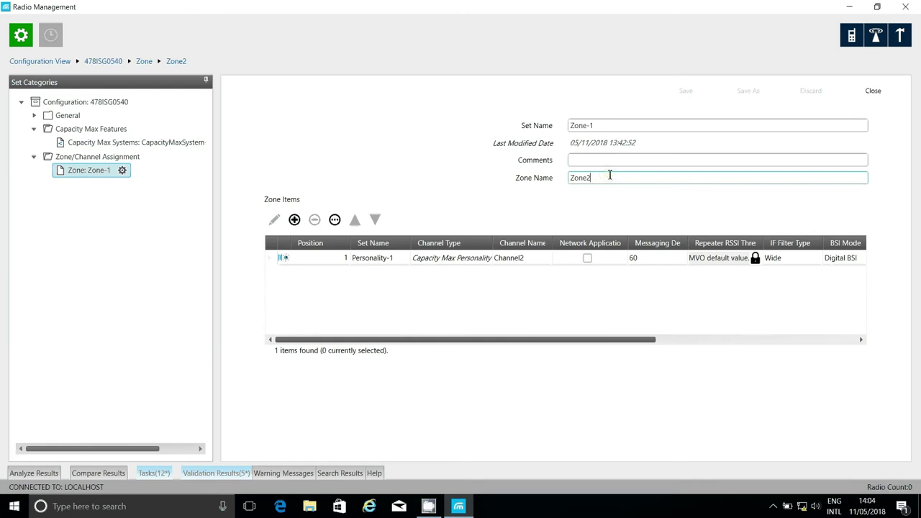
{"action": "key", "text": "BackSpace"}
{"action": "type", "text": "1"}
{"action": "left_click_drag", "start_coordinate": [545, 343], "coordinate": [792, 345]}
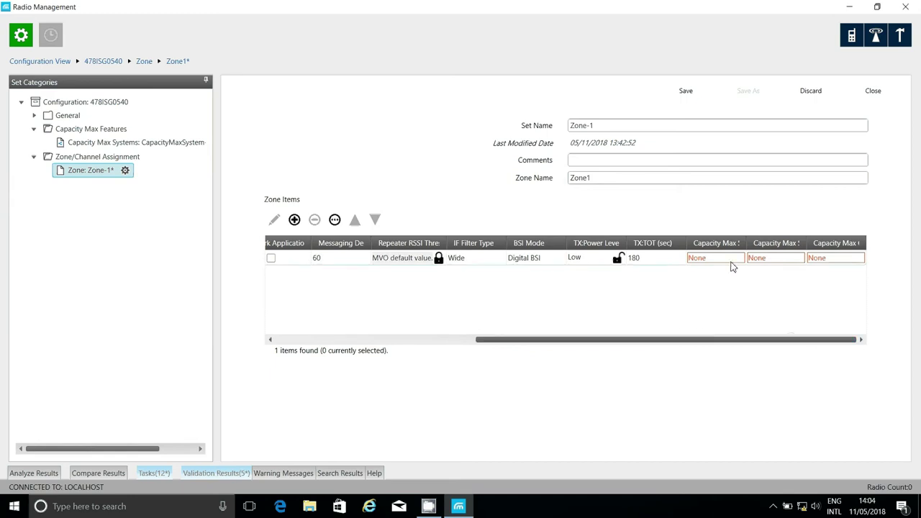
Set the zone channel's Capacity Max system to Baroda and site to Site1
{"action": "left_click", "coordinate": [728, 261]}
{"action": "left_click", "coordinate": [738, 258]}
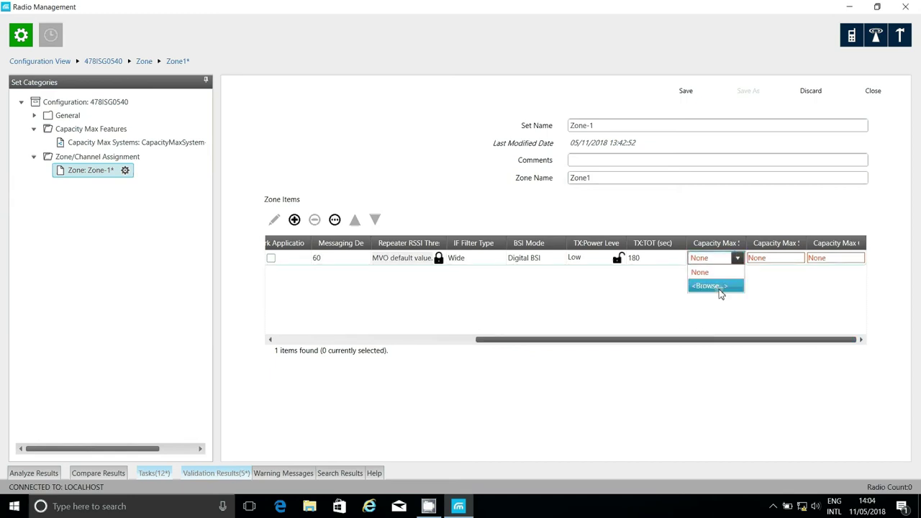
{"action": "left_click", "coordinate": [717, 286]}
{"action": "left_click", "coordinate": [314, 123]}
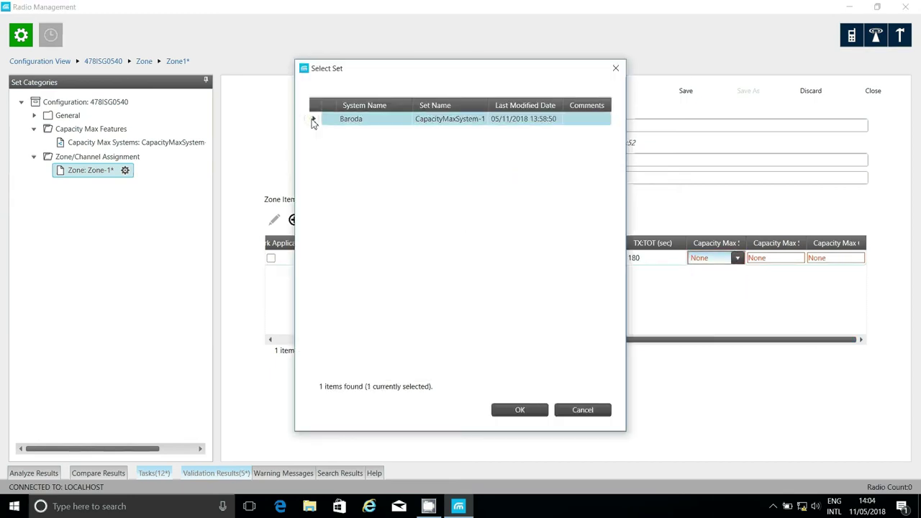
{"action": "left_click", "coordinate": [518, 412]}
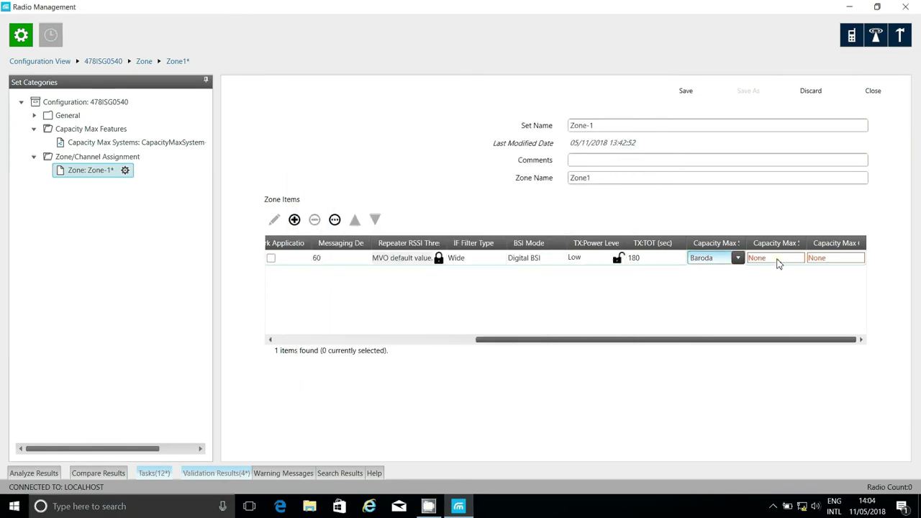
{"action": "left_click", "coordinate": [777, 259]}
{"action": "left_click", "coordinate": [799, 259]}
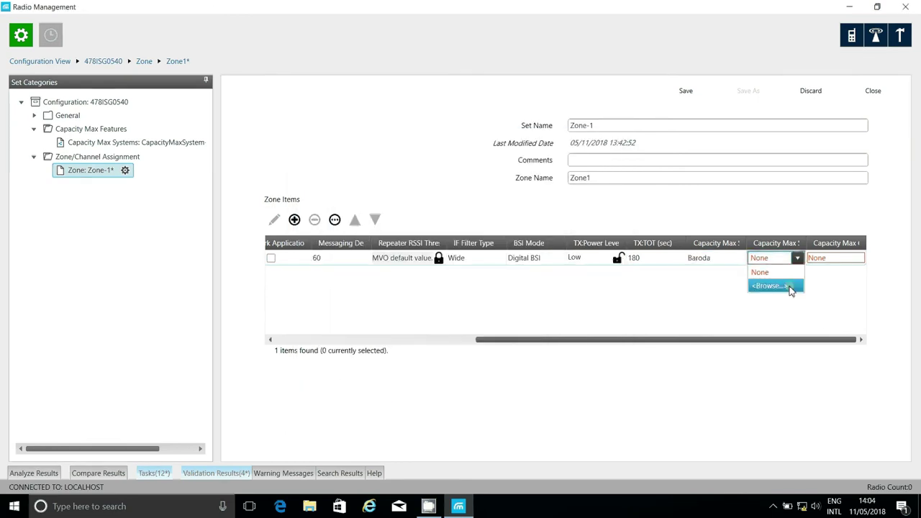
{"action": "left_click", "coordinate": [785, 286]}
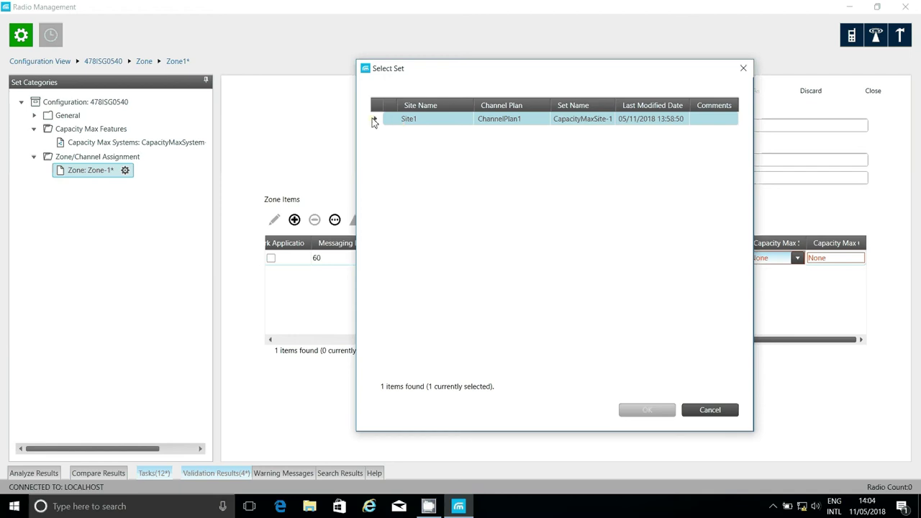
{"action": "left_click", "coordinate": [374, 122]}
{"action": "left_click", "coordinate": [663, 412]}
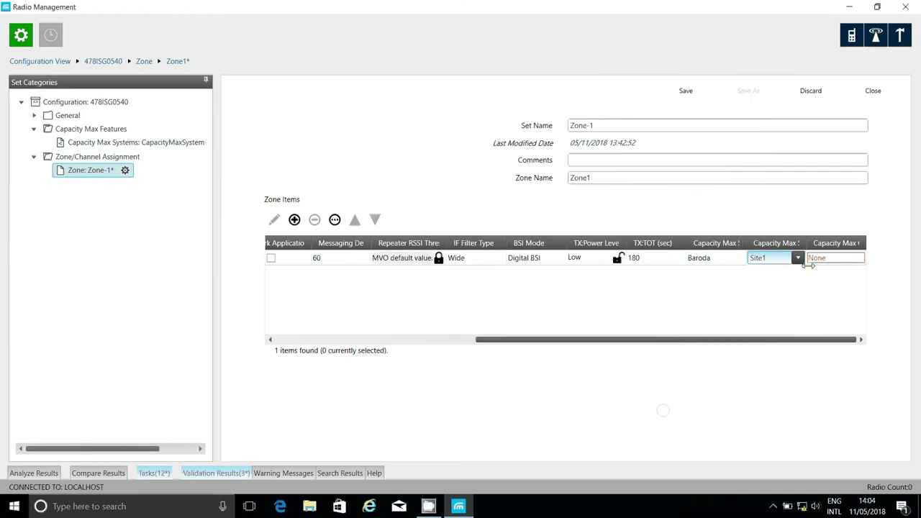
Set the zone channel's Capacity Max channel to Channel1
{"action": "left_click", "coordinate": [835, 258]}
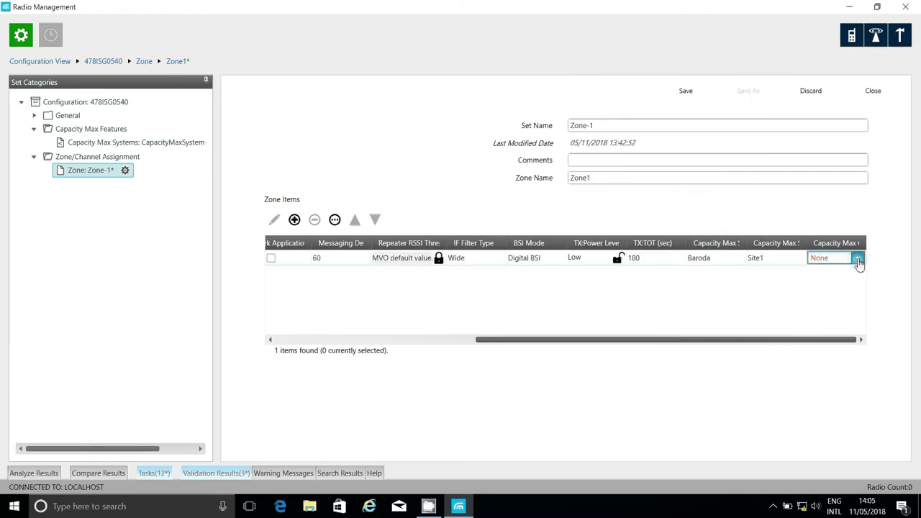
{"action": "left_click", "coordinate": [857, 259]}
{"action": "left_click", "coordinate": [835, 285]}
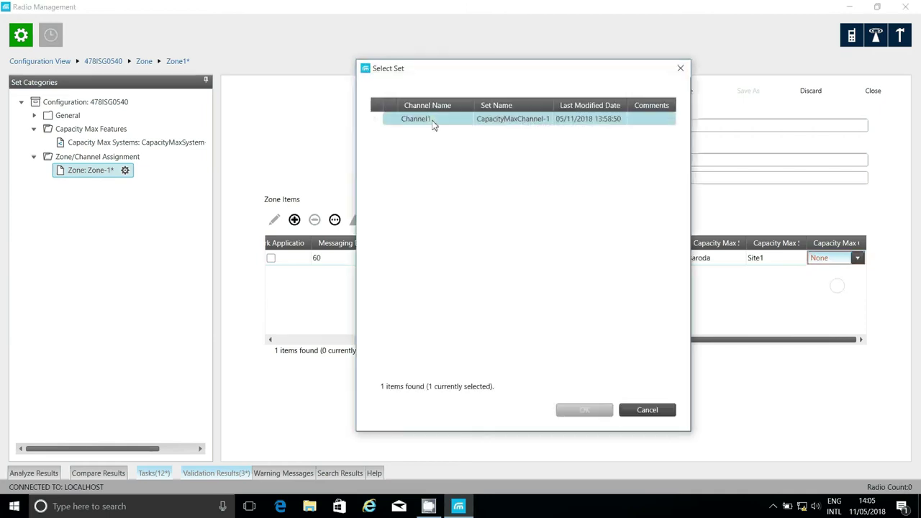
{"action": "left_click", "coordinate": [375, 122]}
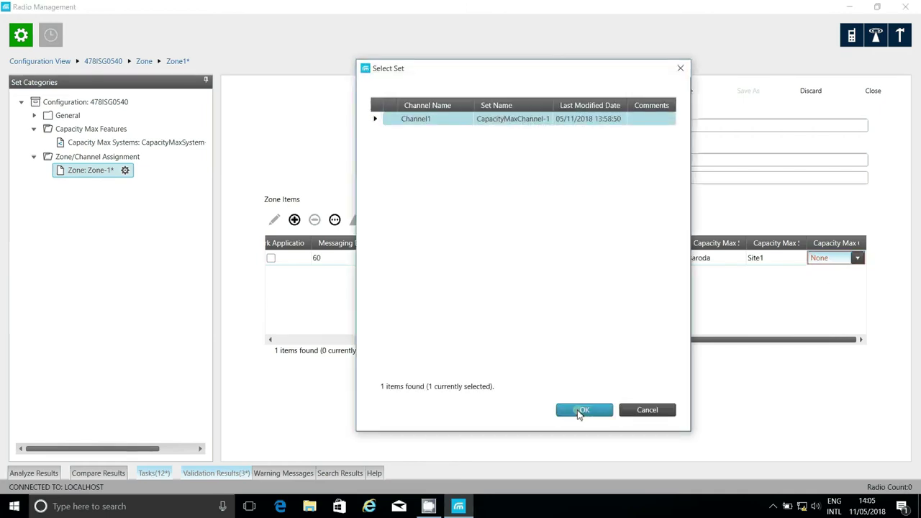
{"action": "left_click", "coordinate": [583, 410]}
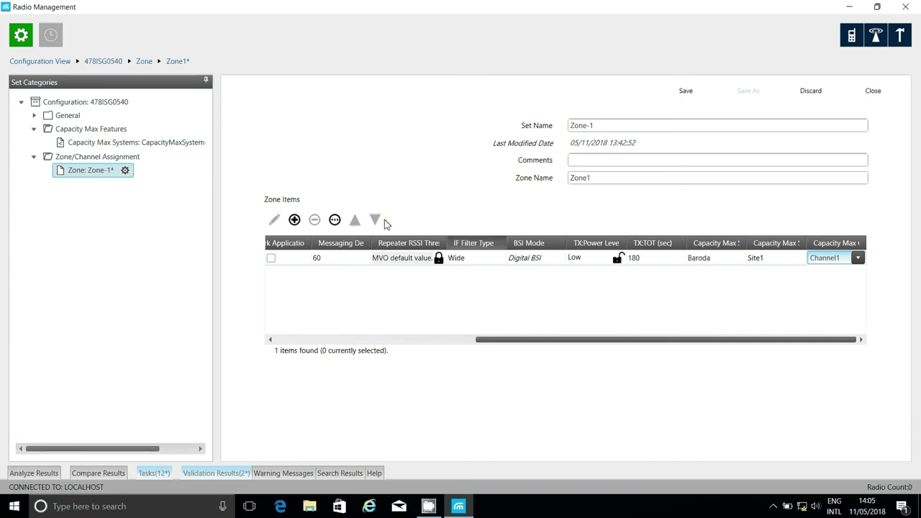
{"action": "left_click", "coordinate": [287, 265]}
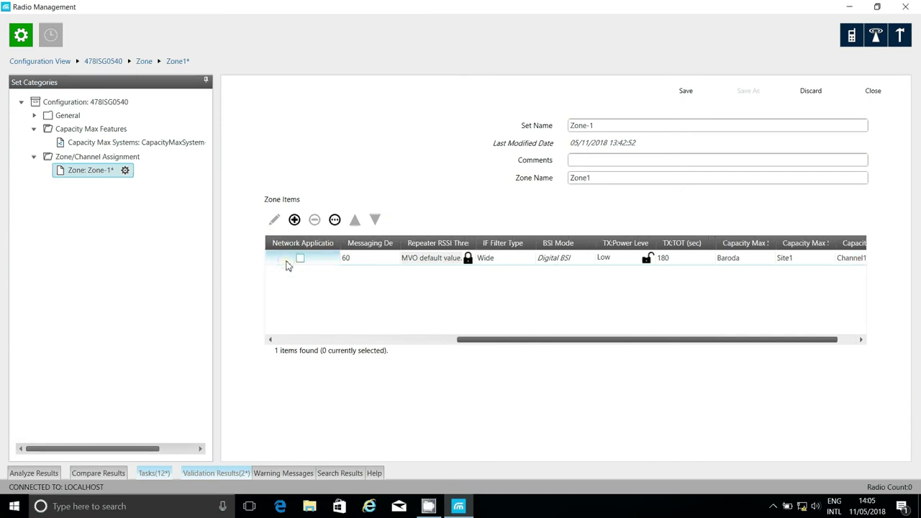
Rename the Personality-1 channel item to Channel1 and save the configuration
{"action": "left_click_drag", "start_coordinate": [488, 345], "coordinate": [276, 349]}
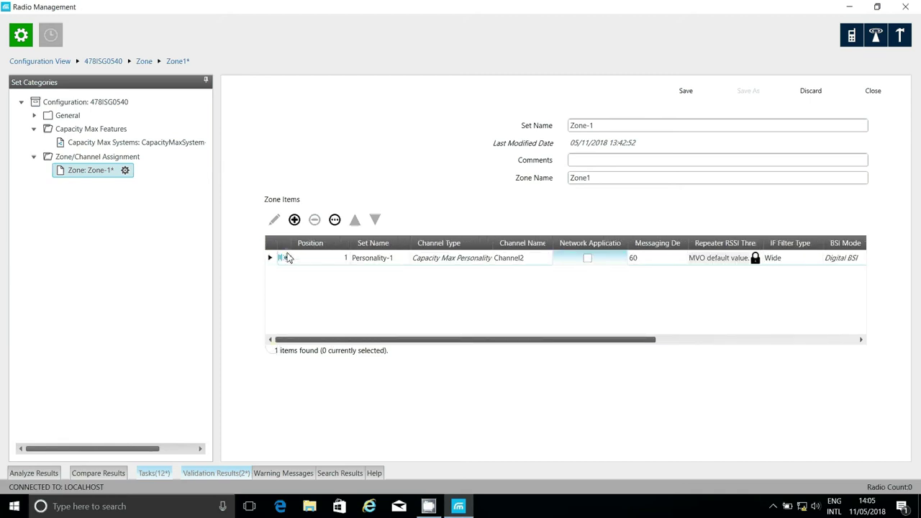
{"action": "left_click", "coordinate": [275, 267]}
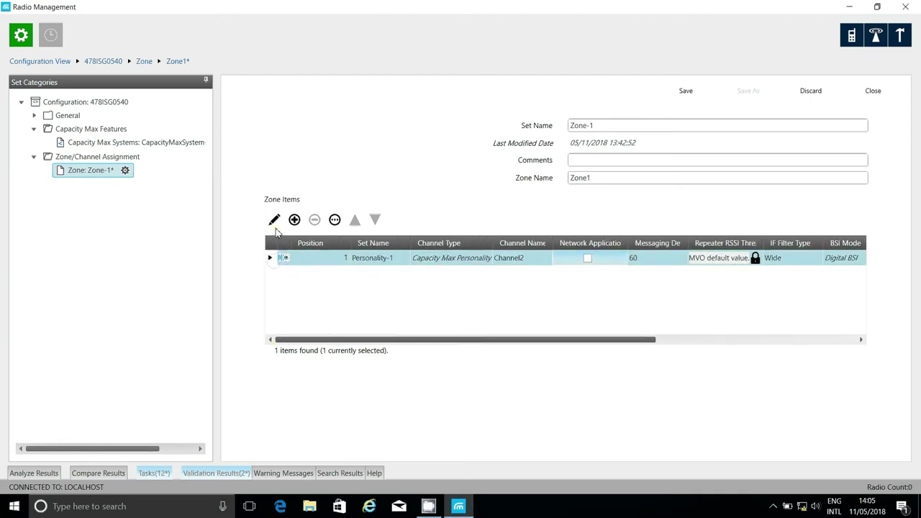
{"action": "left_click", "coordinate": [275, 222]}
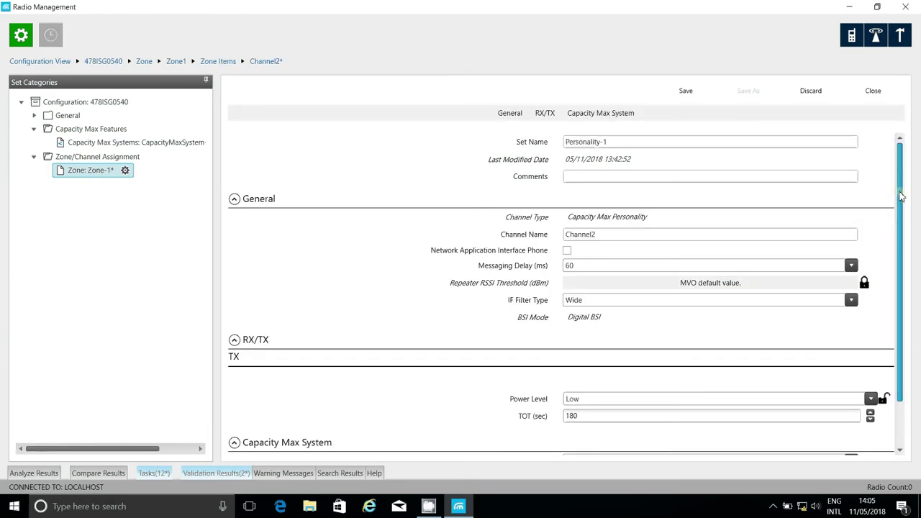
{"action": "scroll", "coordinate": [904, 206], "scroll_direction": "down", "scroll_amount": 2}
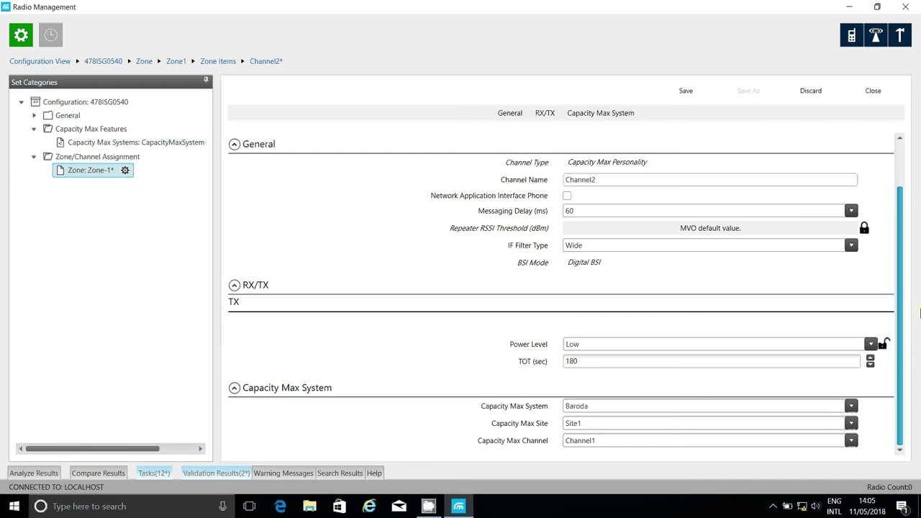
{"action": "left_click", "coordinate": [607, 182]}
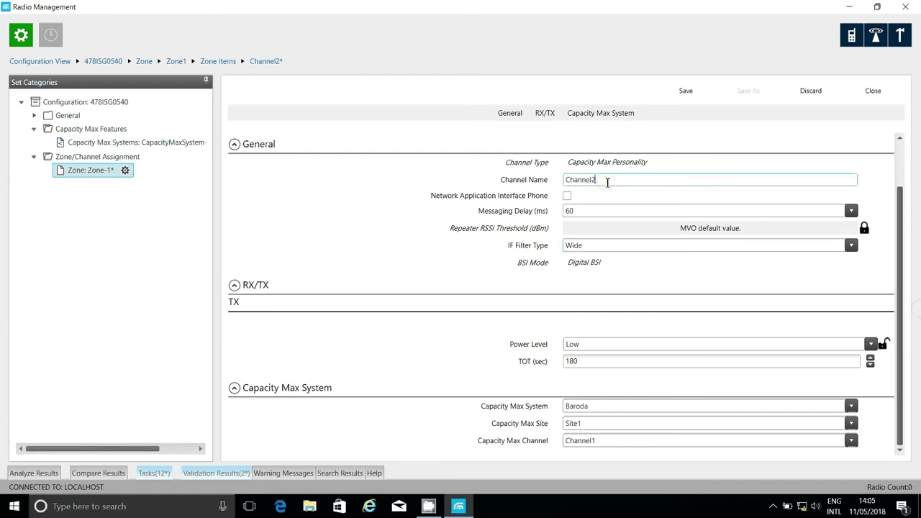
{"action": "key", "text": "BackSpace"}
{"action": "type", "text": "1"}
{"action": "left_click_drag", "start_coordinate": [902, 325], "coordinate": [919, 154]}
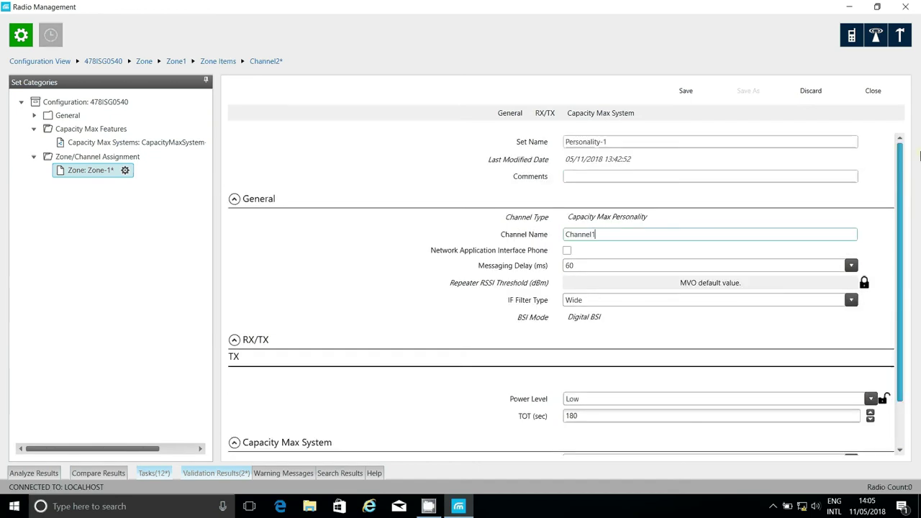
{"action": "left_click", "coordinate": [687, 92]}
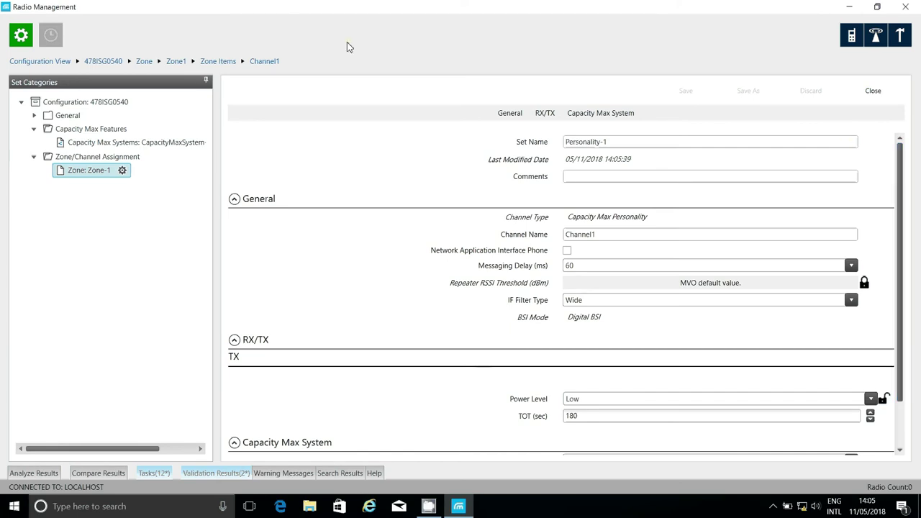
Review 478ISG0540's General settings and its Capacity Max Systems: Baroda entry
{"action": "left_click", "coordinate": [34, 129]}
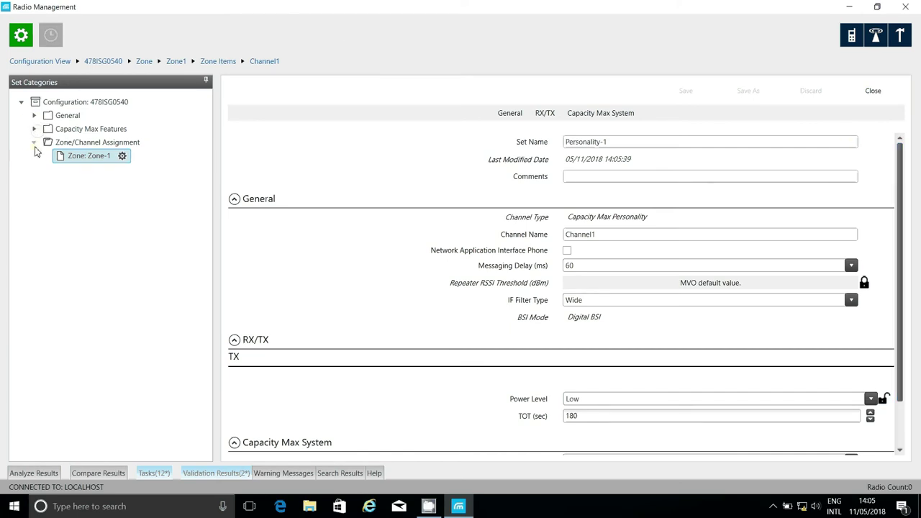
{"action": "left_click", "coordinate": [34, 143]}
{"action": "left_click", "coordinate": [85, 102]}
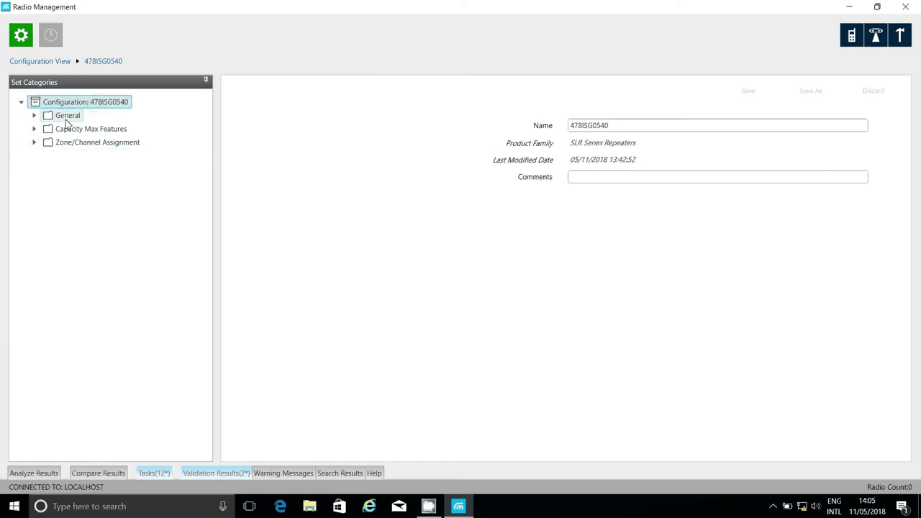
{"action": "double_click", "coordinate": [66, 117]}
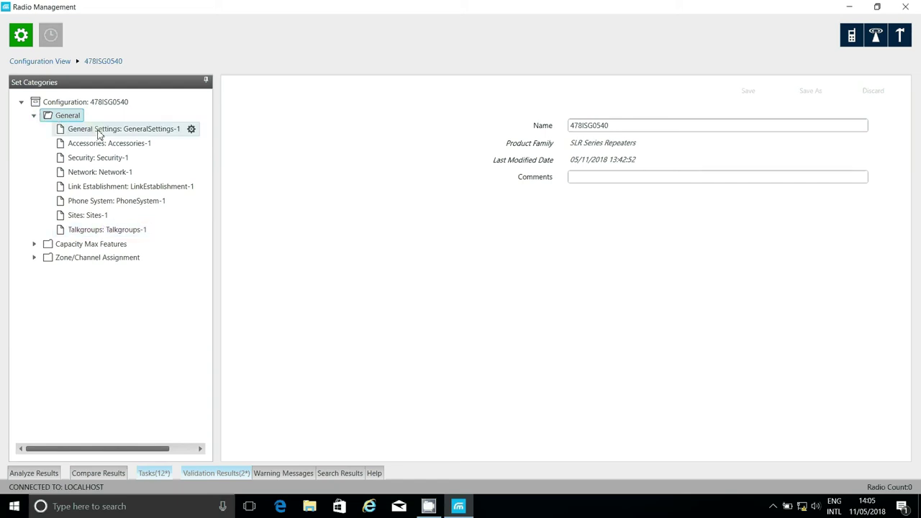
{"action": "left_click", "coordinate": [33, 115]}
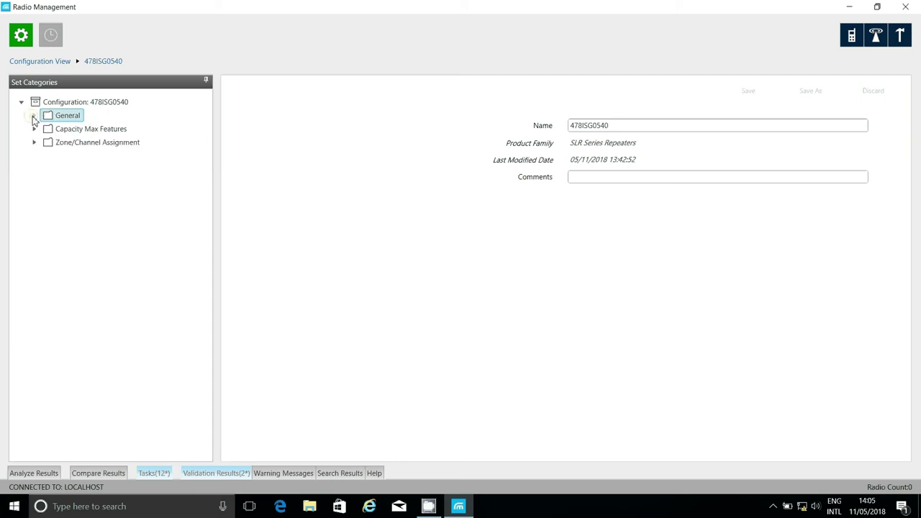
{"action": "left_click", "coordinate": [33, 129]}
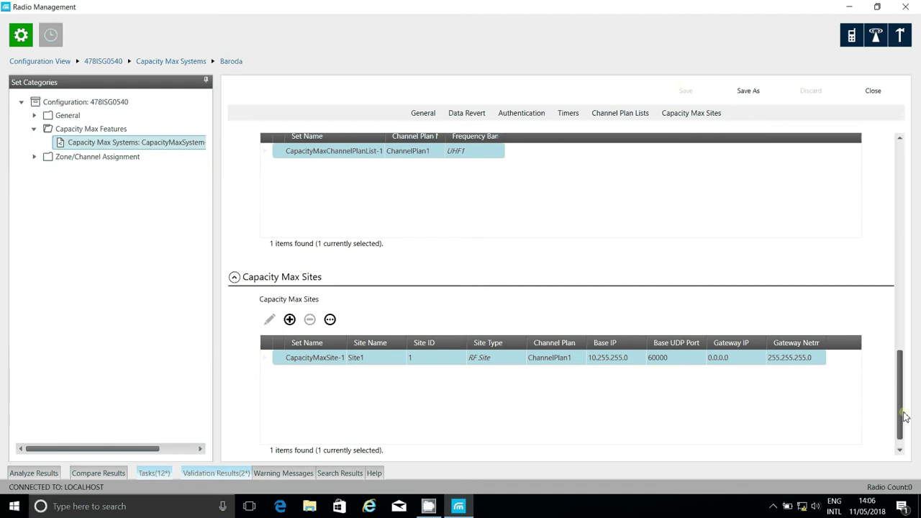
{"action": "left_click_drag", "start_coordinate": [905, 411], "coordinate": [917, 204]}
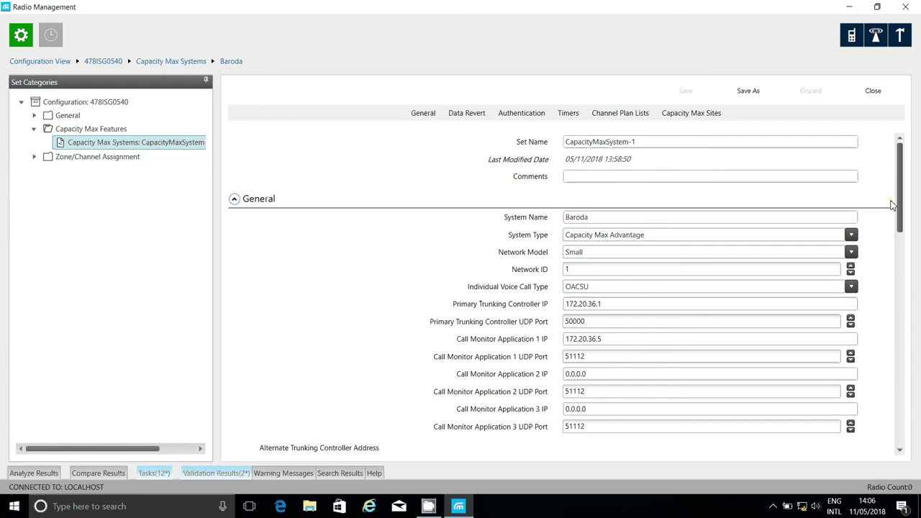
{"action": "scroll", "coordinate": [904, 203], "scroll_direction": "down", "scroll_amount": 1}
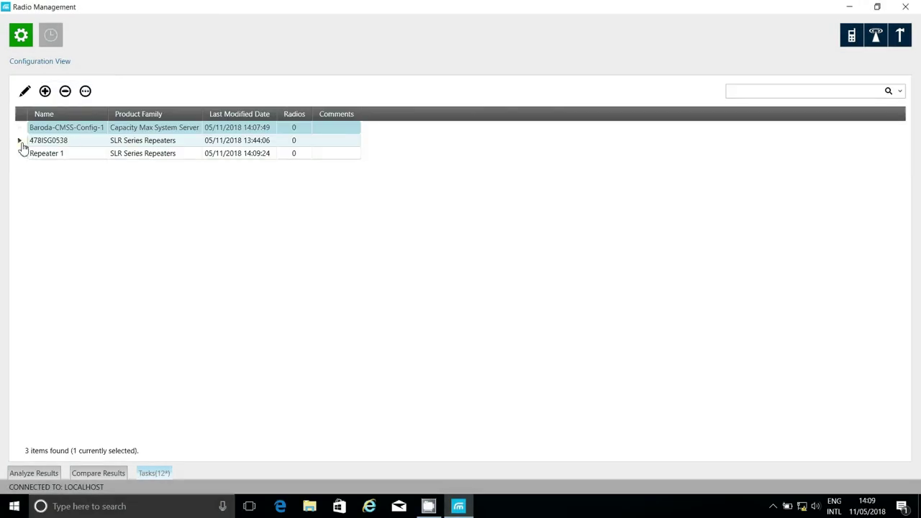
Open the 478ISG0538 repeater configuration for editing
{"action": "left_click", "coordinate": [21, 143]}
{"action": "left_click", "coordinate": [24, 93]}
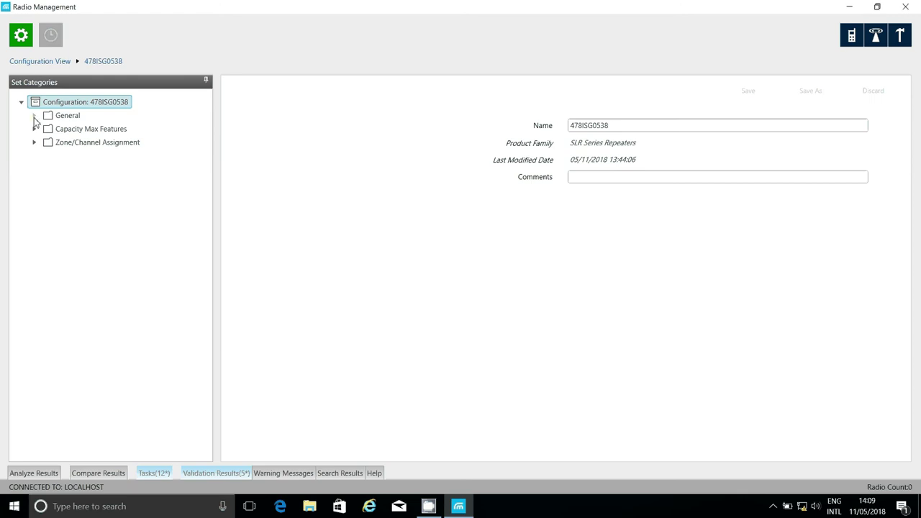
{"action": "left_click", "coordinate": [34, 116]}
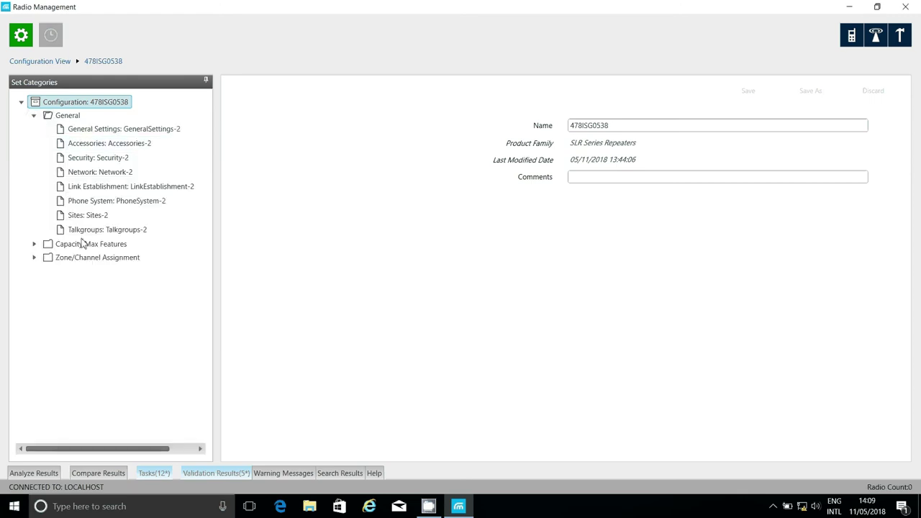
Link the existing Baroda set as 478ISG0538's Capacity Max Systems
{"action": "left_click", "coordinate": [34, 246]}
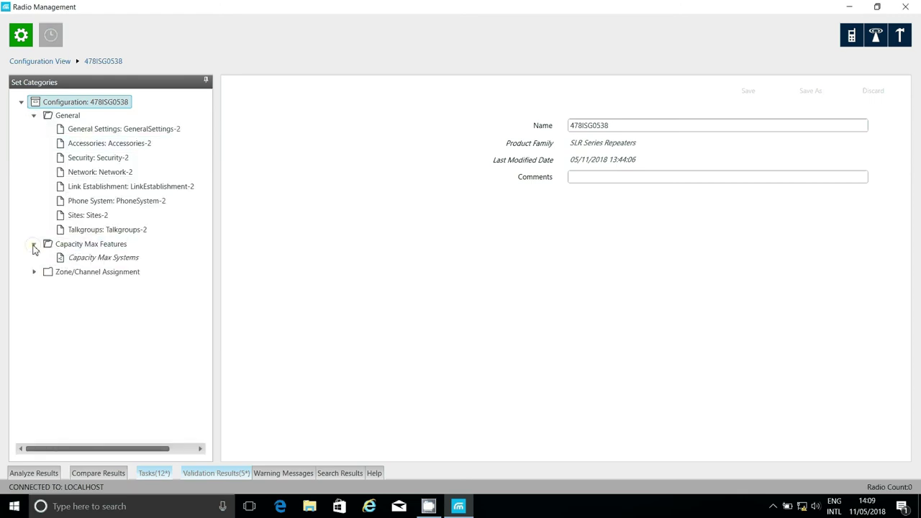
{"action": "left_click", "coordinate": [89, 260]}
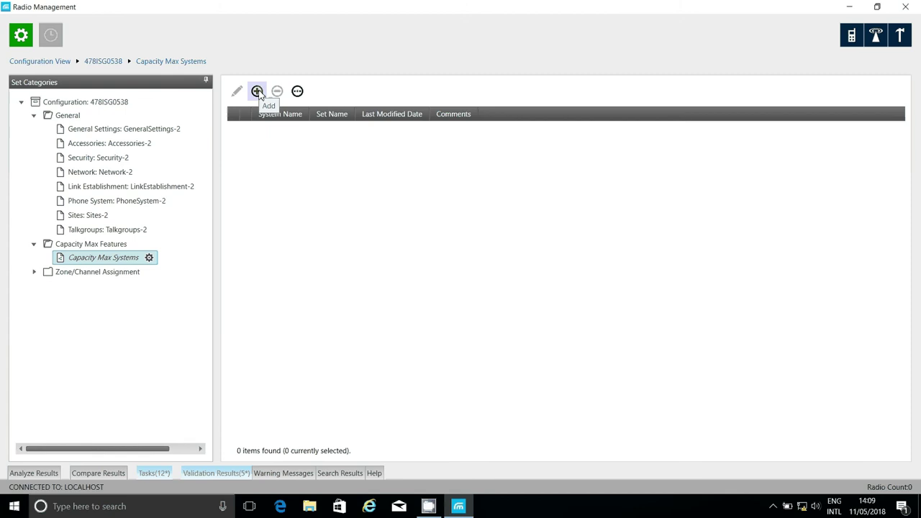
{"action": "right_click", "coordinate": [132, 263]}
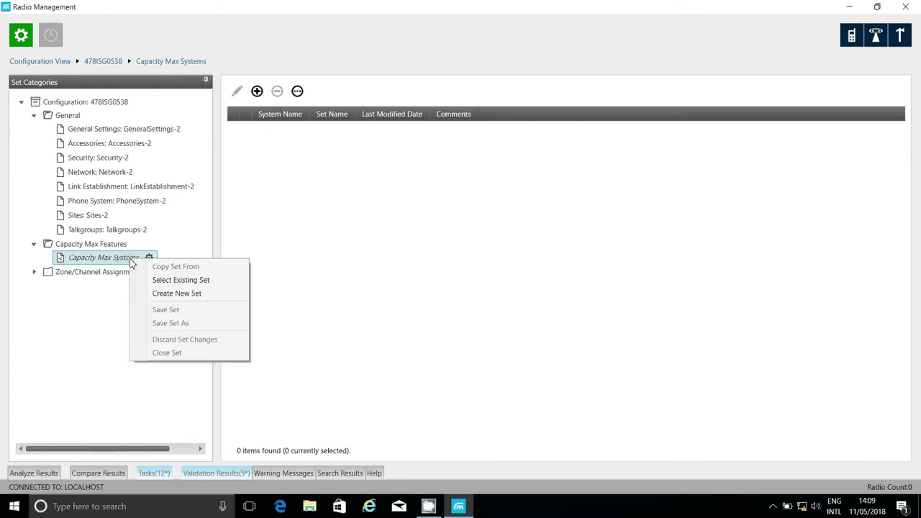
{"action": "left_click", "coordinate": [200, 285]}
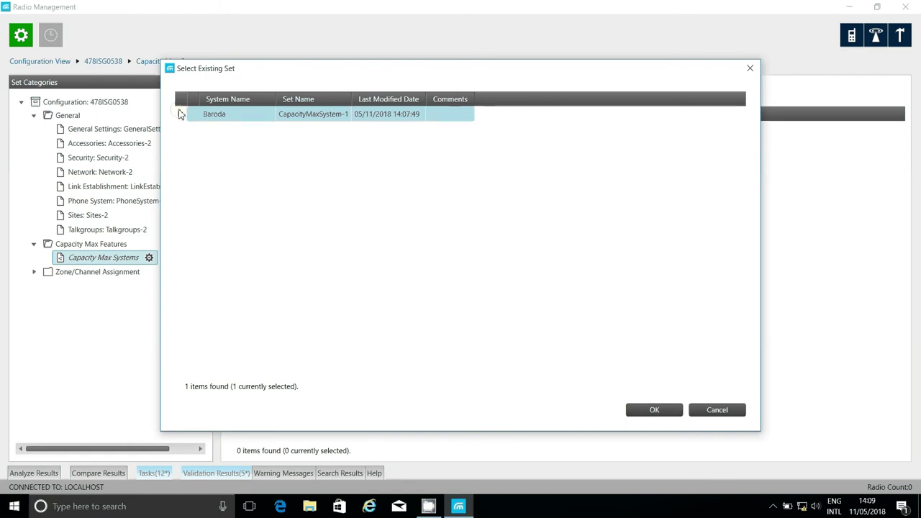
{"action": "left_click", "coordinate": [664, 412]}
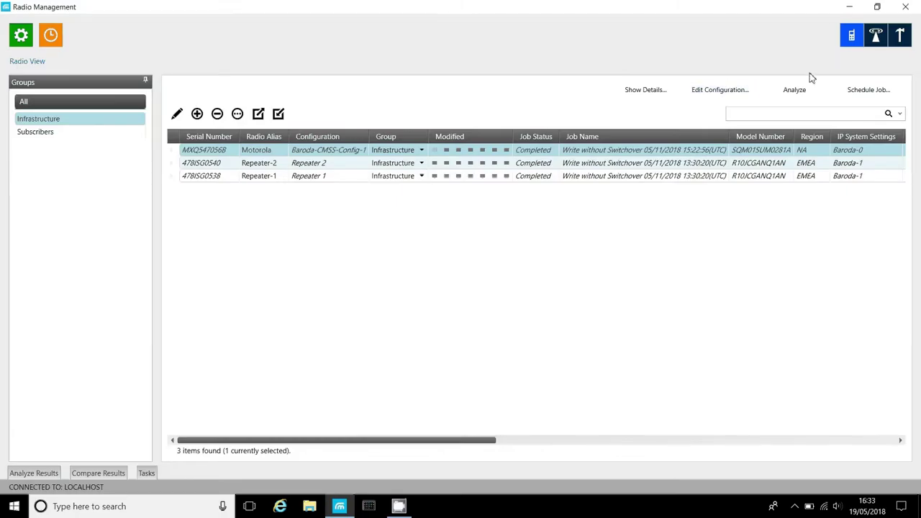
Switch to the System View
{"action": "left_click", "coordinate": [885, 41]}
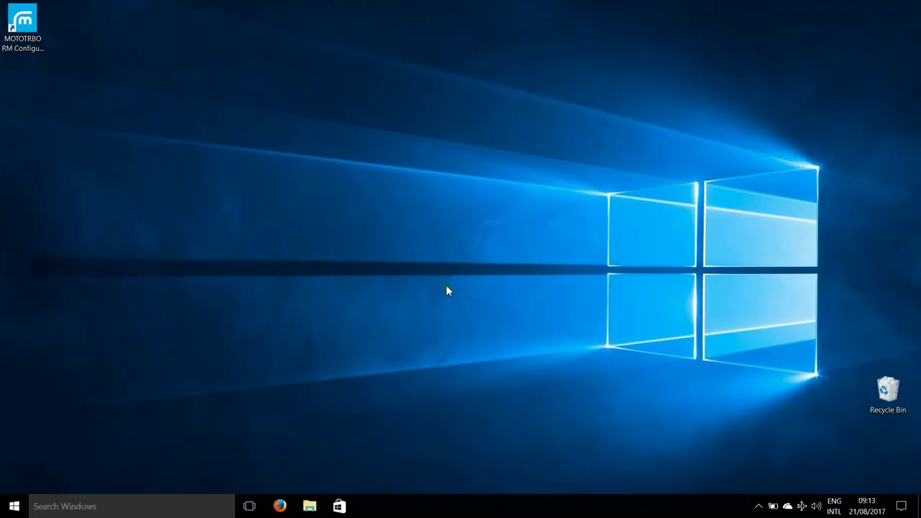
Open Firefox and load the trunk controller page at 172.20.36.1
{"action": "left_click", "coordinate": [284, 508]}
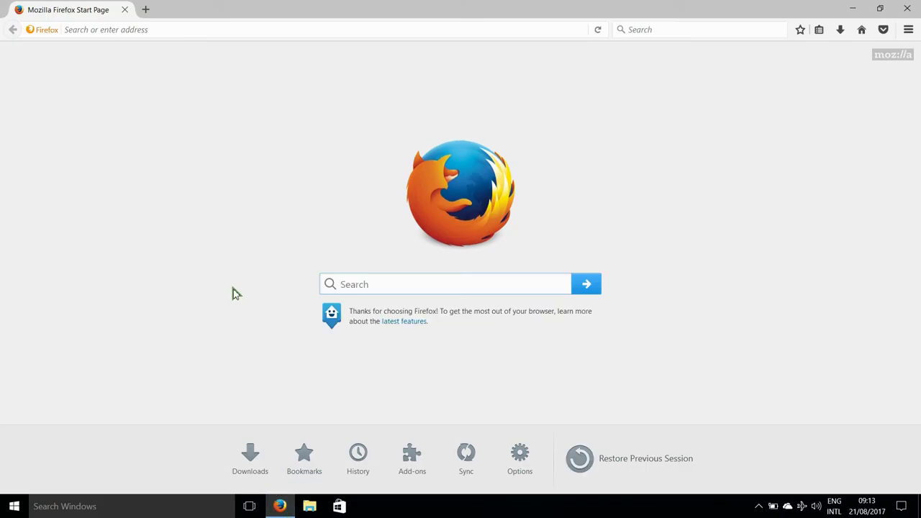
{"action": "left_click", "coordinate": [150, 29]}
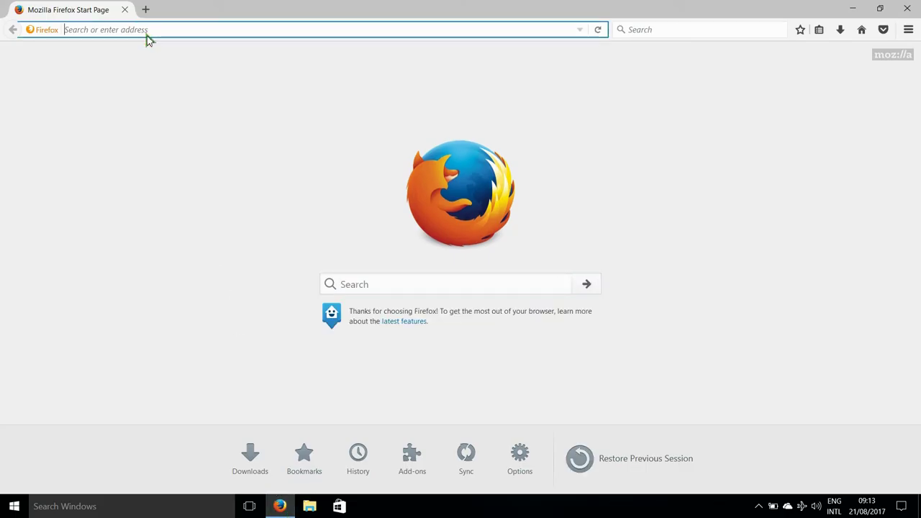
{"action": "type", "text": "172"}
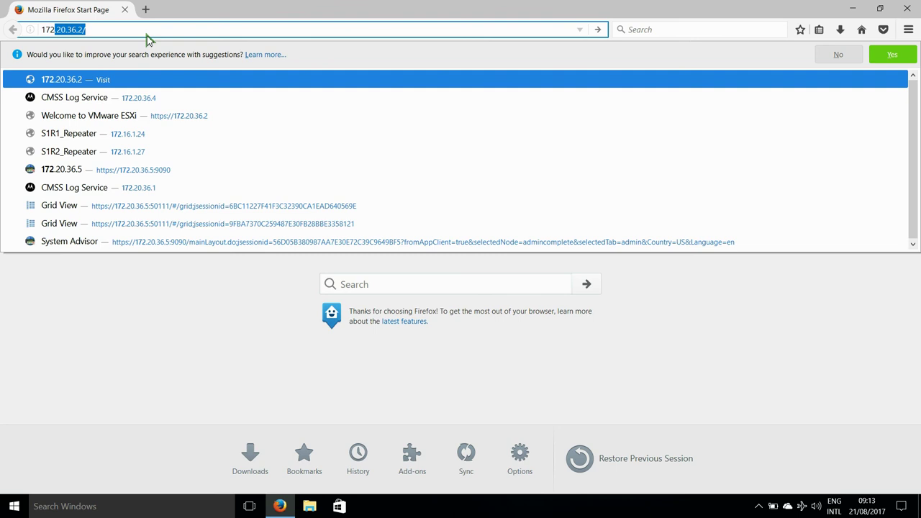
{"action": "type", "text": ".20.36."}
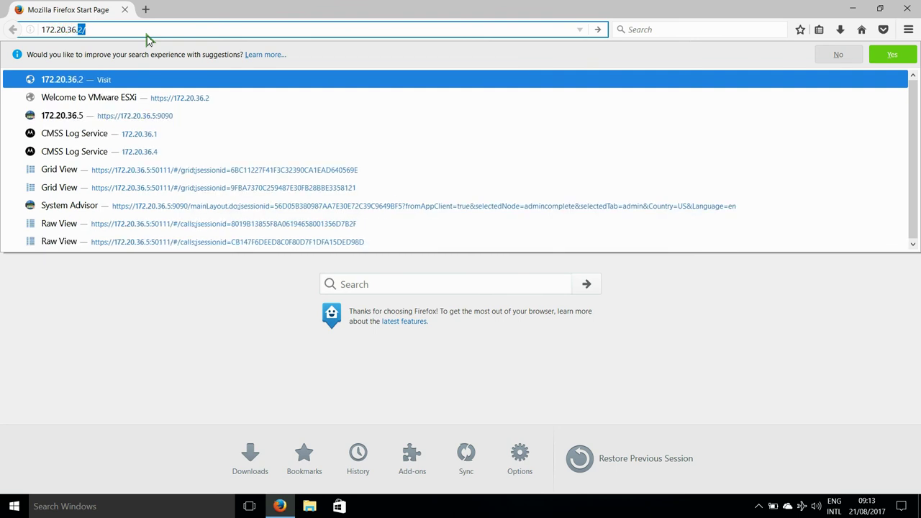
{"action": "type", "text": "1"}
{"action": "key", "text": "Return"}
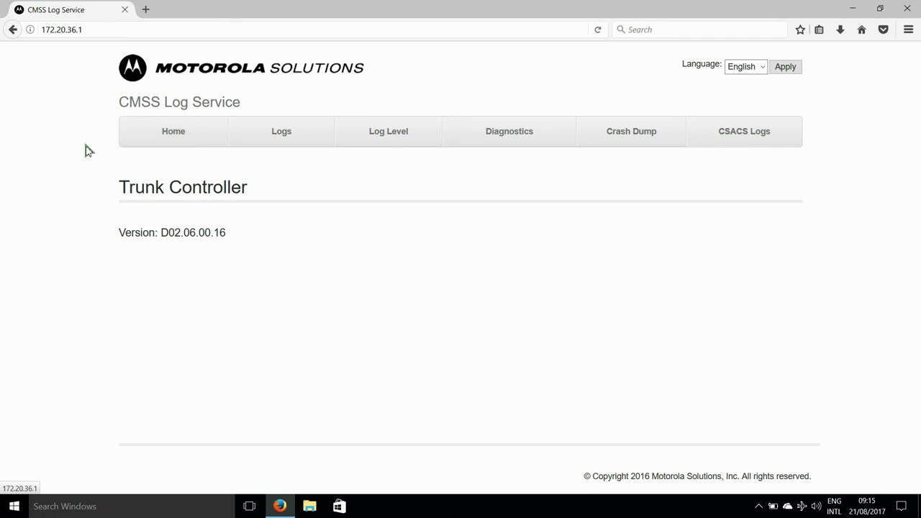
Change the address to 172.16.1.16 and continue past the Welcome to Capacity Max banner
{"action": "left_click", "coordinate": [99, 31]}
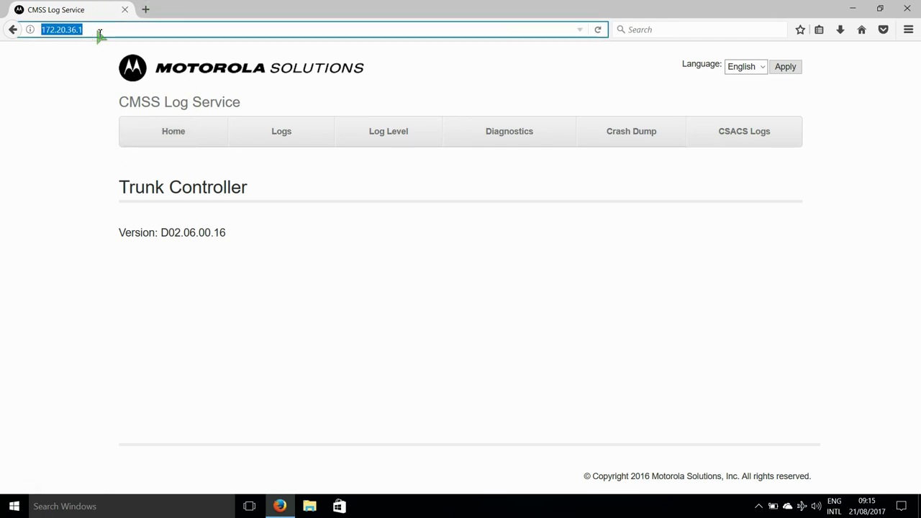
{"action": "left_click", "coordinate": [99, 32]}
{"action": "key", "text": "BackSpace"}
{"action": "key", "text": "BackSpace"}
{"action": "key", "text": "BackSpace"}
{"action": "key", "text": "BackSpace"}
{"action": "key", "text": "BackSpace"}
{"action": "key", "text": "BackSpace"}
{"action": "key", "text": "BackSpace"}
{"action": "type", "text": "16."}
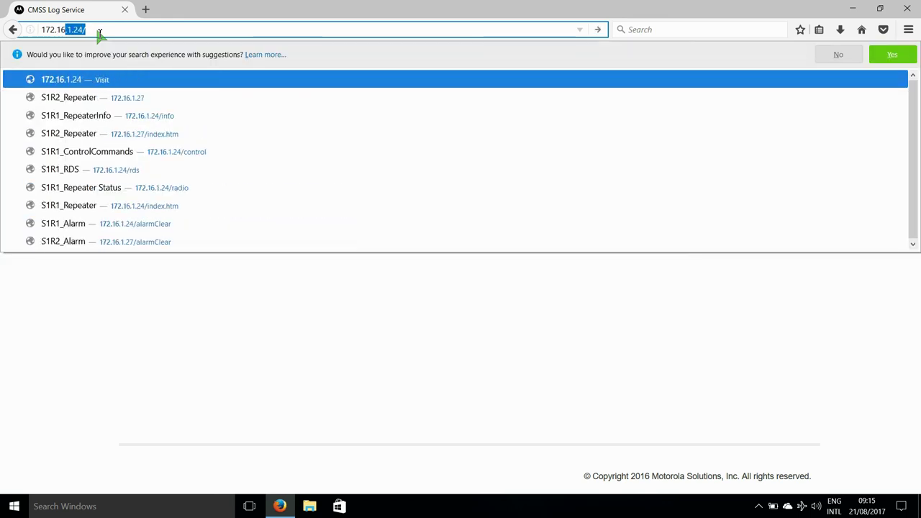
{"action": "type", "text": "1."}
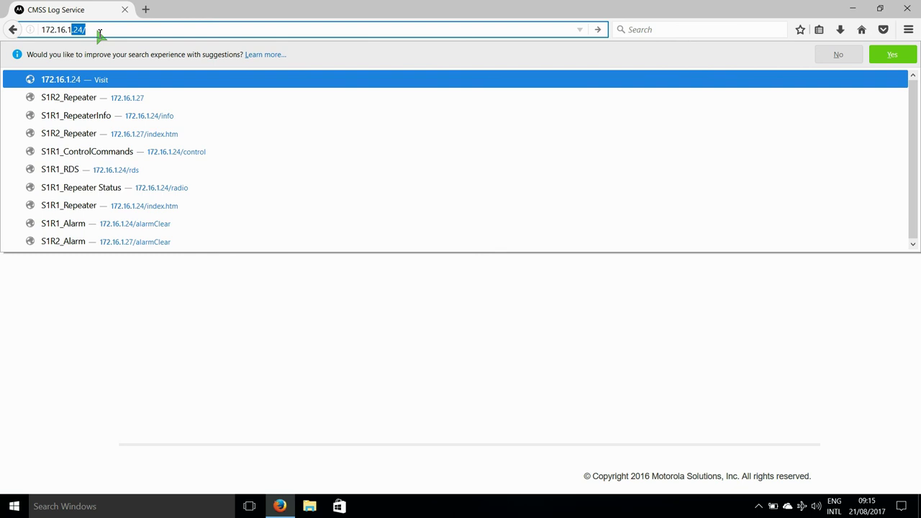
{"action": "type", "text": "16/html/banner.html"}
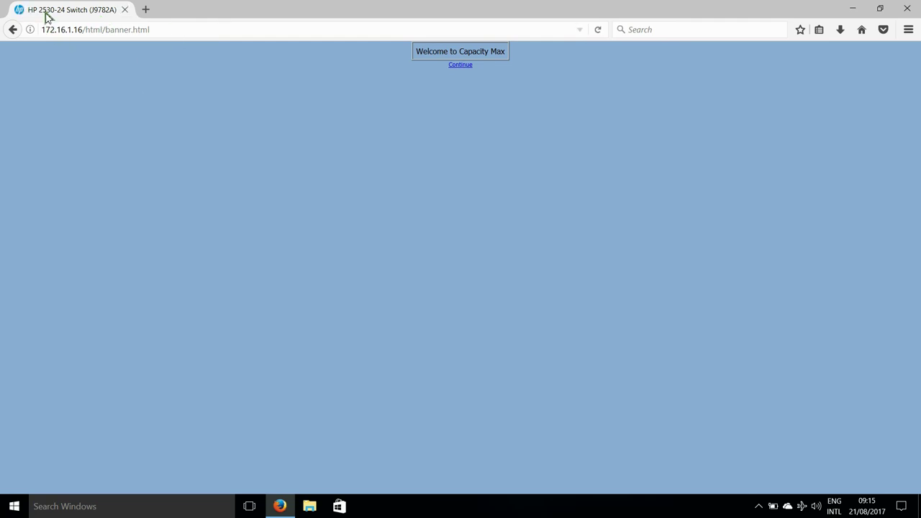
{"action": "left_click", "coordinate": [462, 65]}
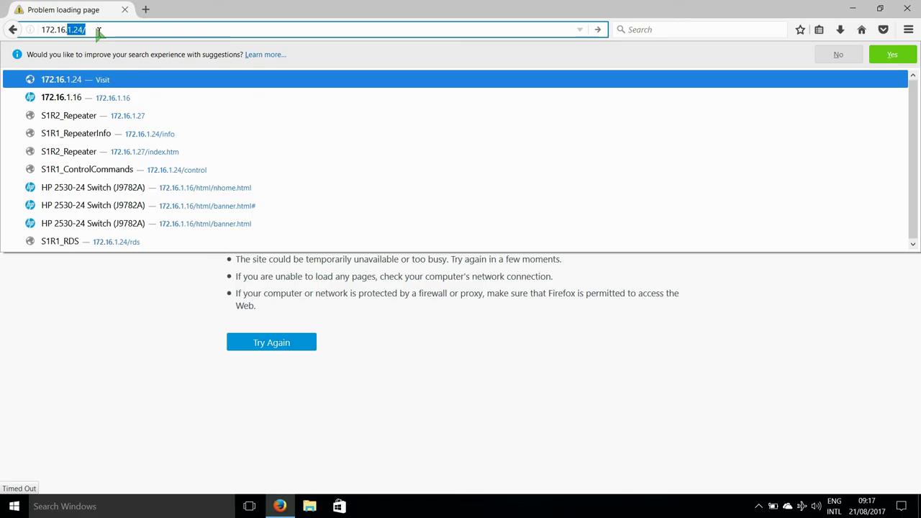
Load the repeater diagnostic pages at 172.16.1.24, then at 172.16.1.27
{"action": "type", "text": "1.24"}
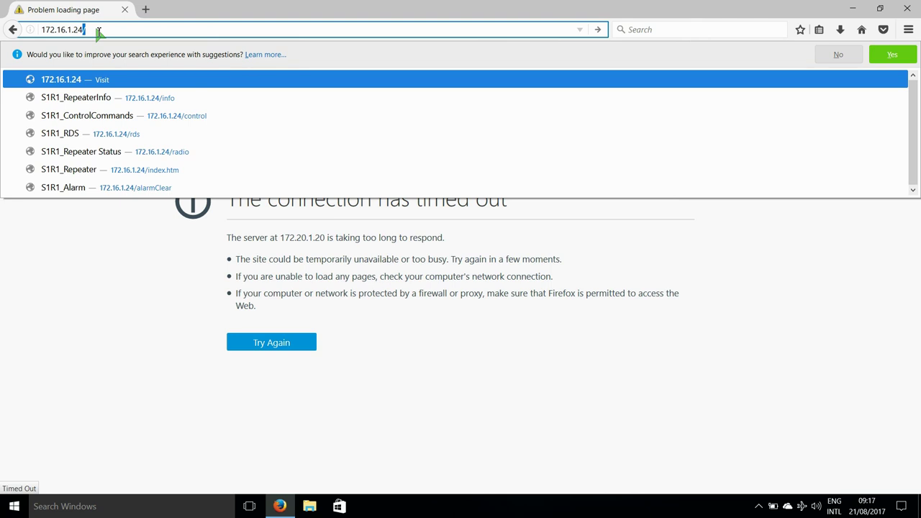
{"action": "key", "text": "Return"}
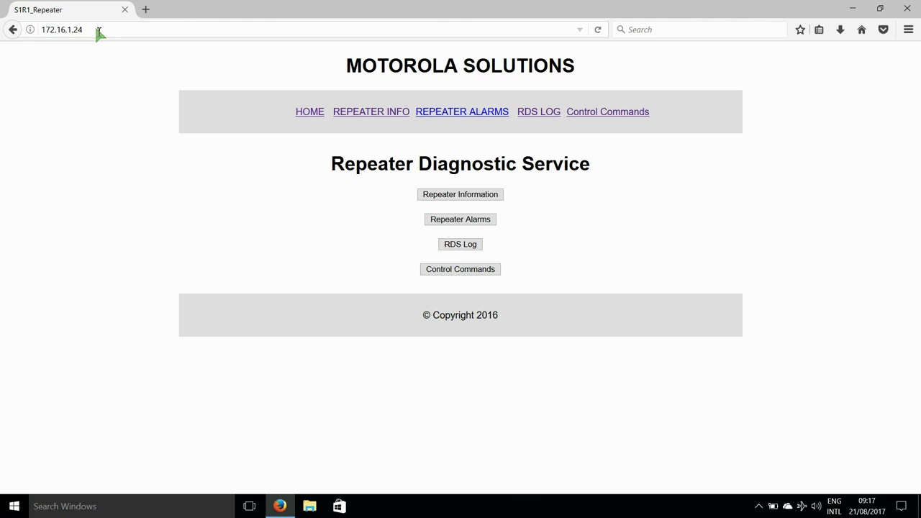
{"action": "left_click", "coordinate": [99, 30]}
{"action": "left_click", "coordinate": [99, 30]}
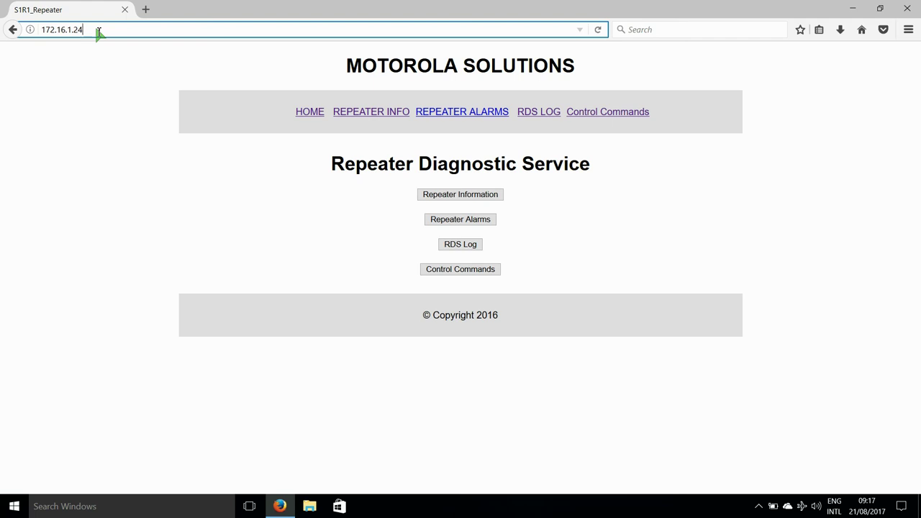
{"action": "key", "text": "BackSpace"}
{"action": "type", "text": "7/"}
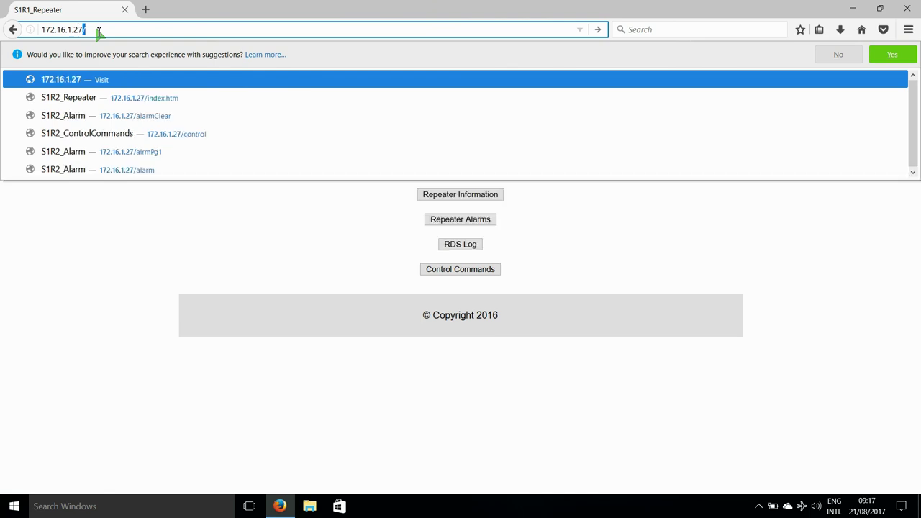
{"action": "key", "text": "Return"}
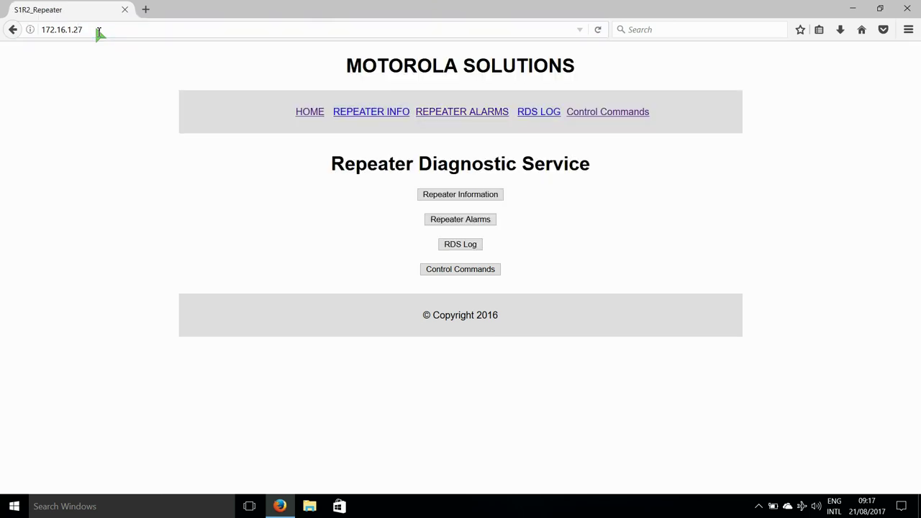